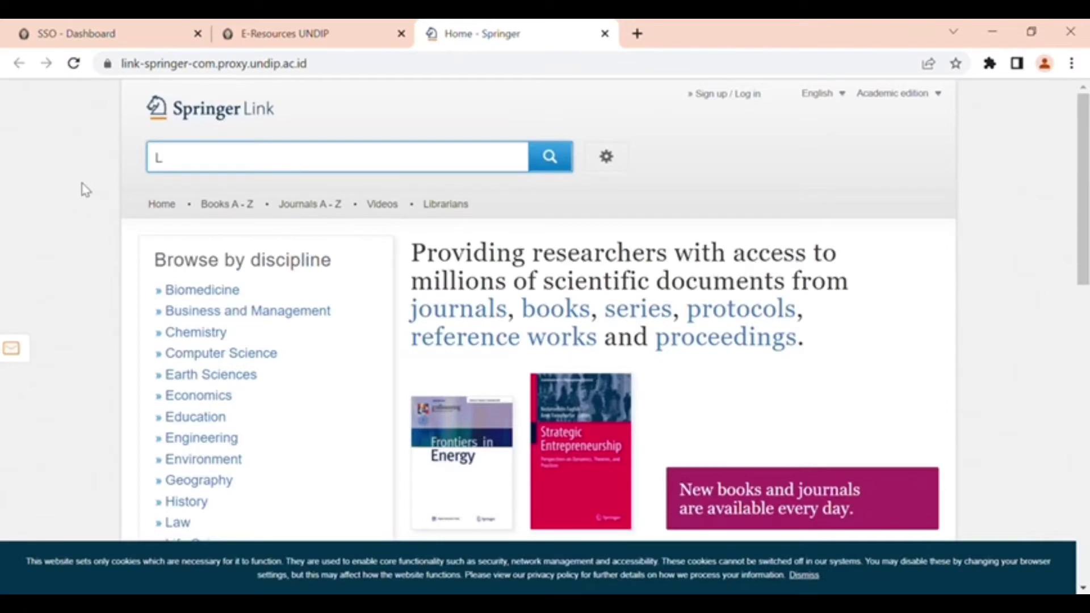
# Step: Search SpringerLink for "Library Information"
pyautogui.write('Information')
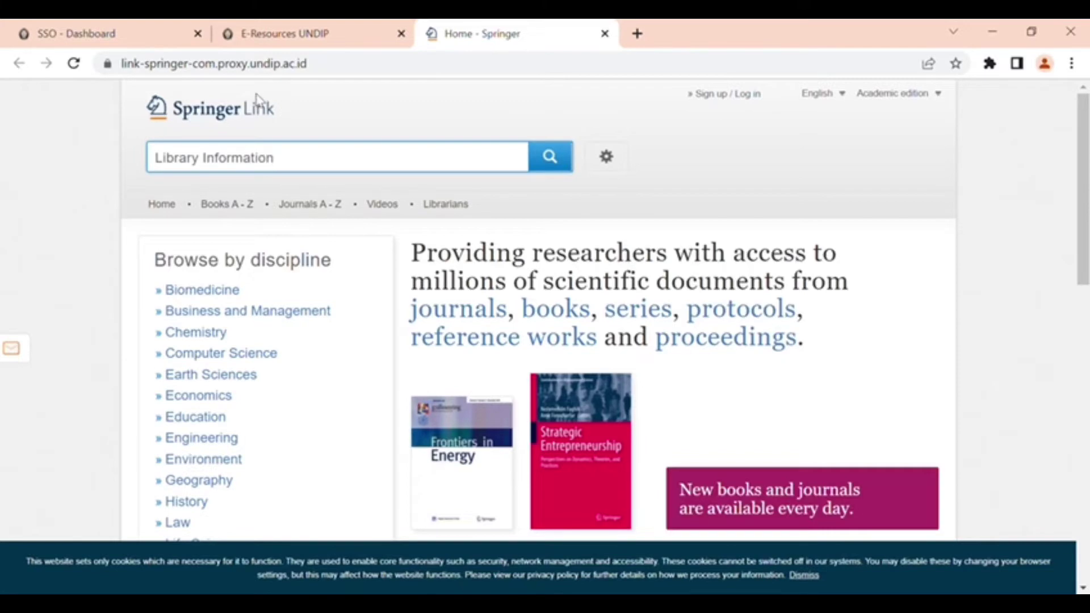
pyautogui.click(547, 170)
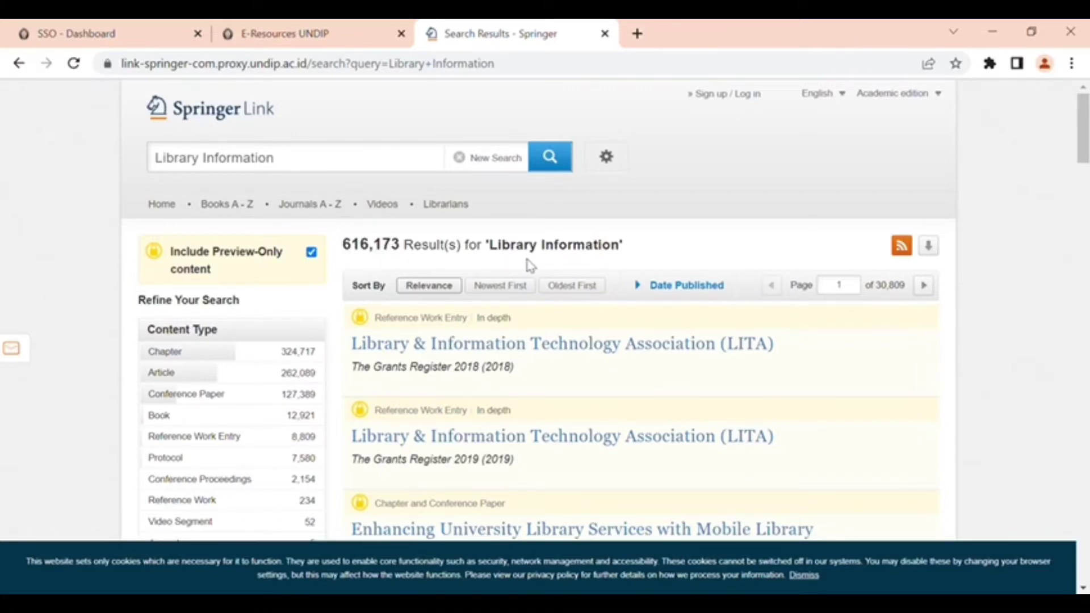
# Step: Examine the search results list and the content type, discipline and subdiscipline filters beside it
pyautogui.scroll(-10, 518, 392)
pyautogui.scroll(-20, 520, 394)
pyautogui.scroll(-15, 526, 439)
pyautogui.scroll(20, 527, 438)
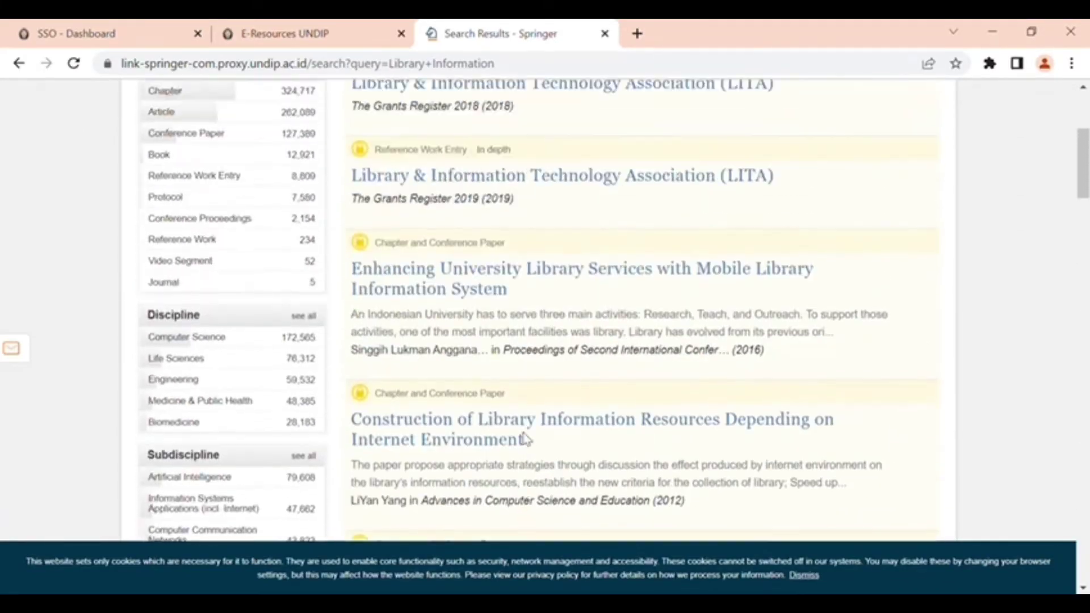
pyautogui.scroll(5, 525, 438)
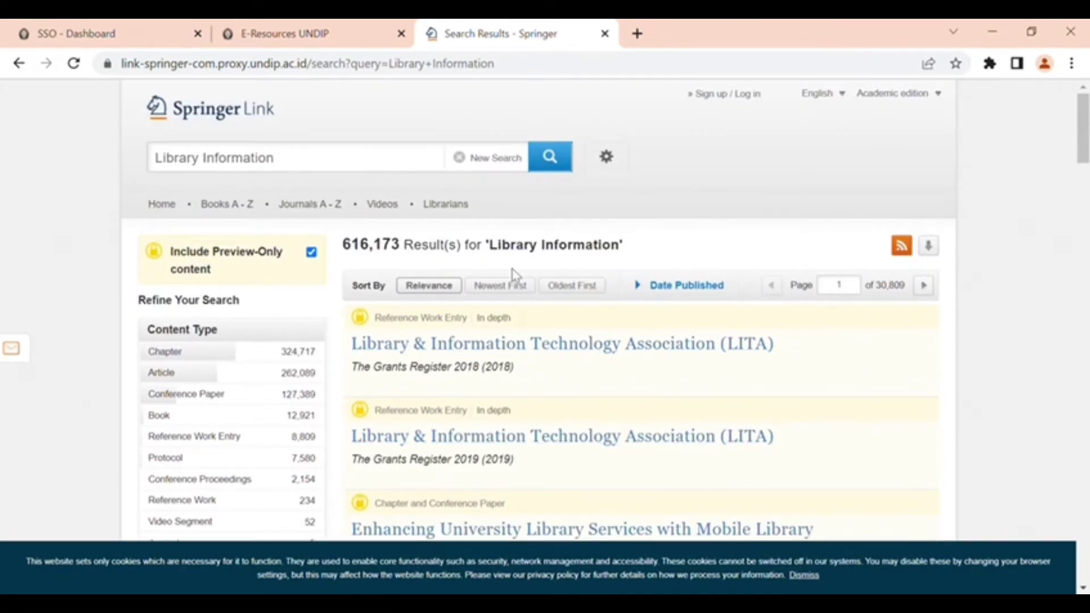
pyautogui.moveTo(232, 261)
pyautogui.scroll(-5, 290, 269)
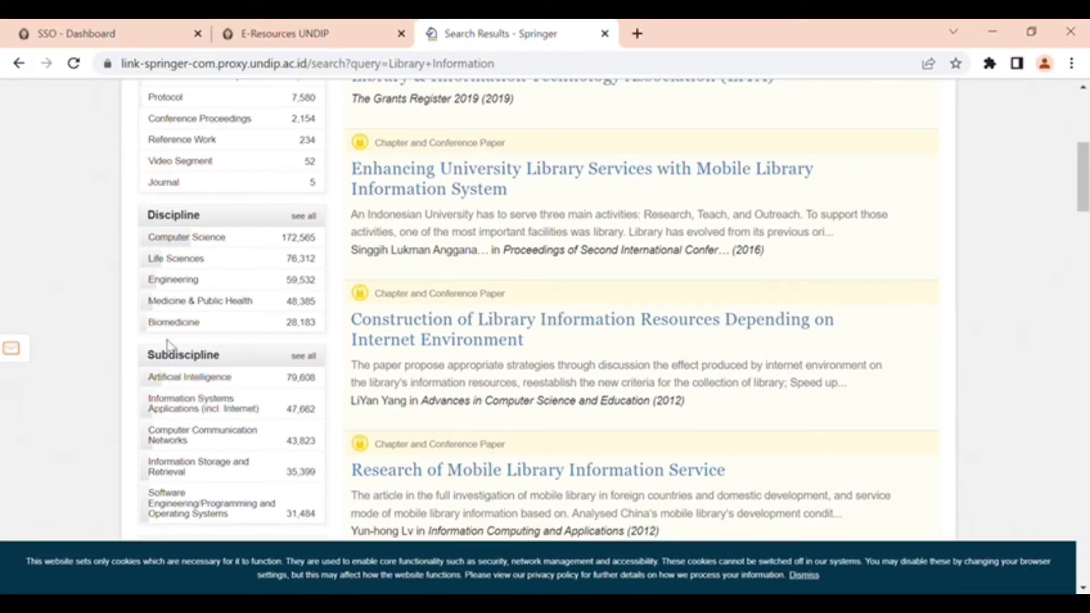
pyautogui.scroll(5, 397, 334)
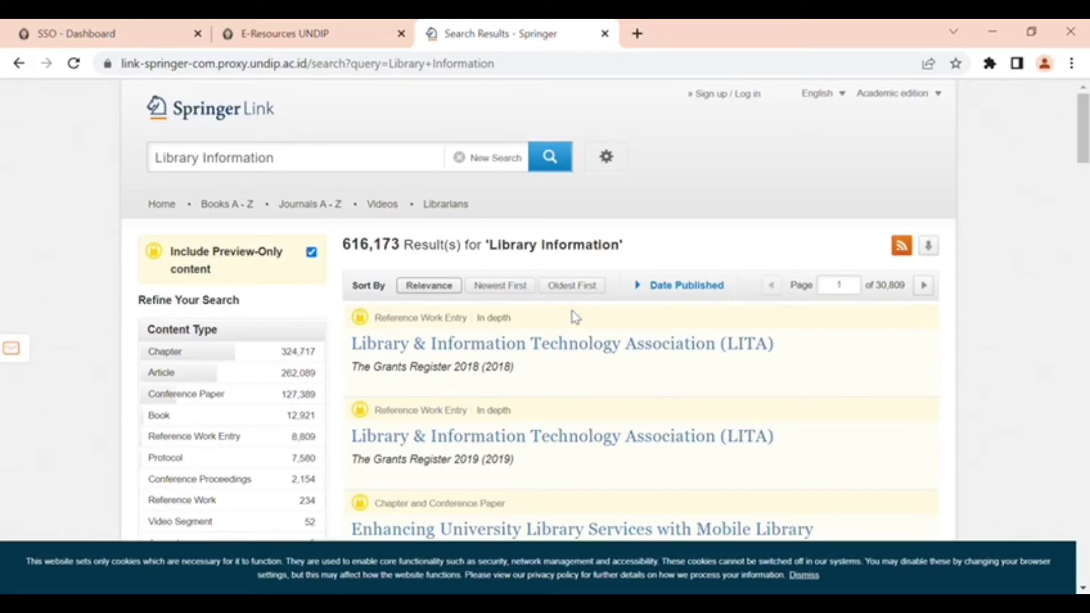
# Step: Open the Date Published filter of the search results and go to its start year and end year fields
pyautogui.click(698, 293)
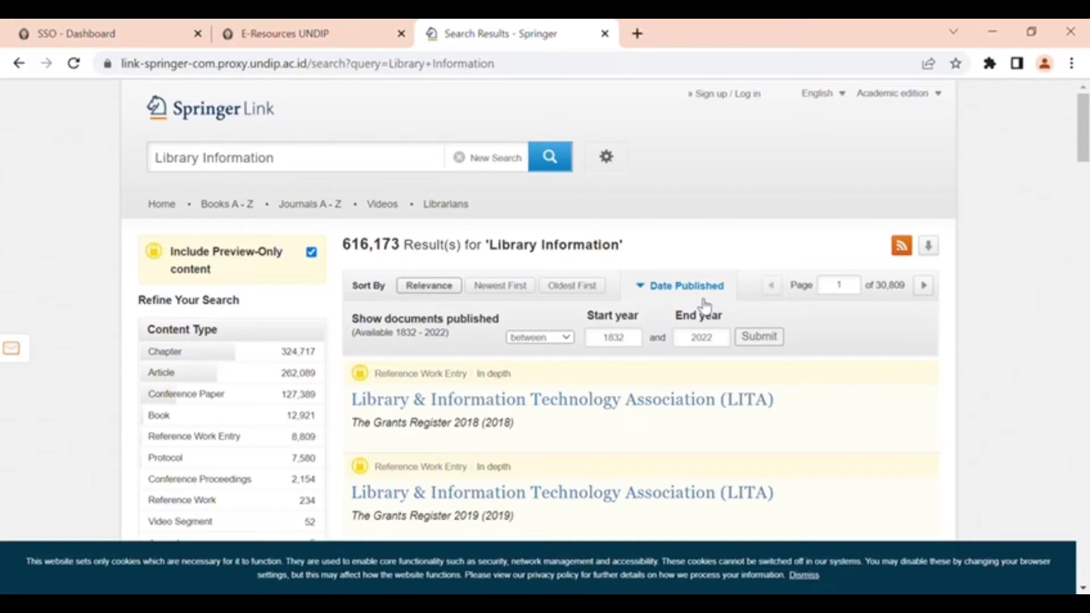
pyautogui.scroll(-1, 612, 379)
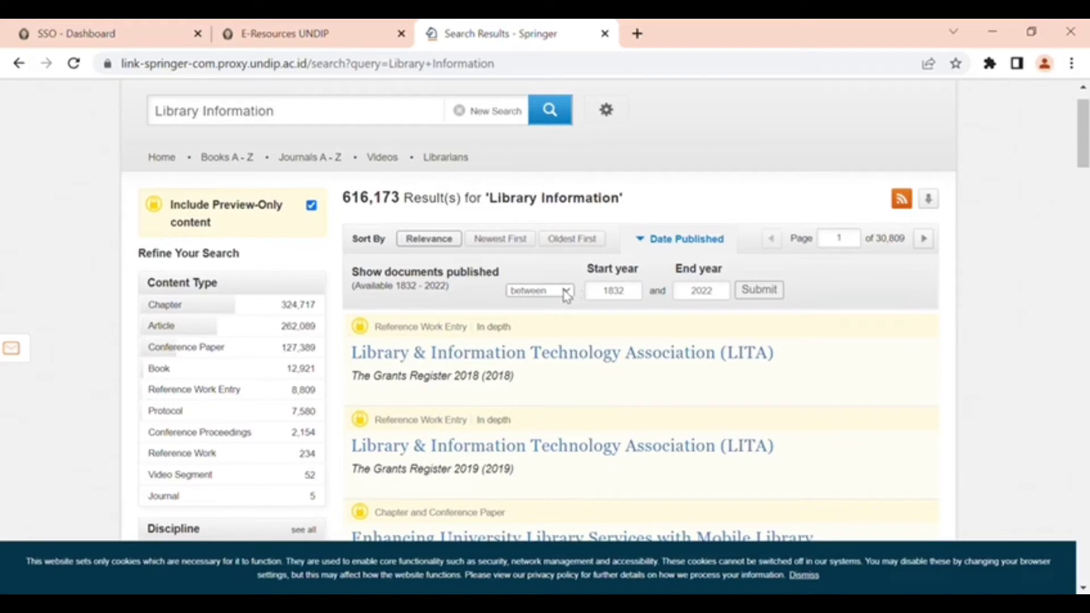
pyautogui.click(638, 301)
pyautogui.click(723, 302)
# Step: Examine the Advanced Search form's word, phrase, title, author and publication year fields and its preview-only option
pyautogui.scroll(-1, 710, 326)
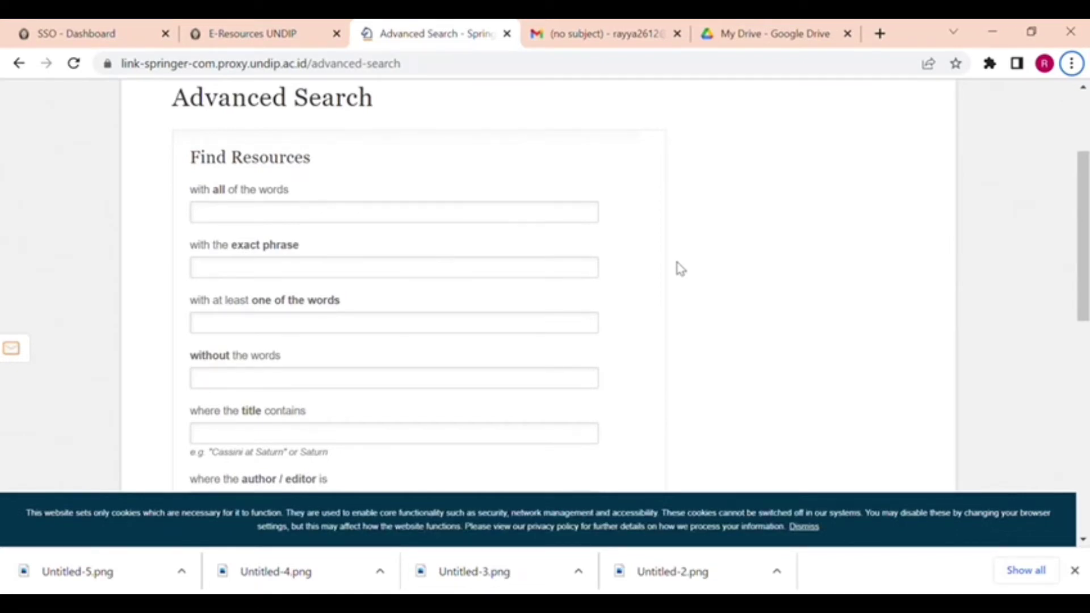
pyautogui.scroll(-1, 681, 269)
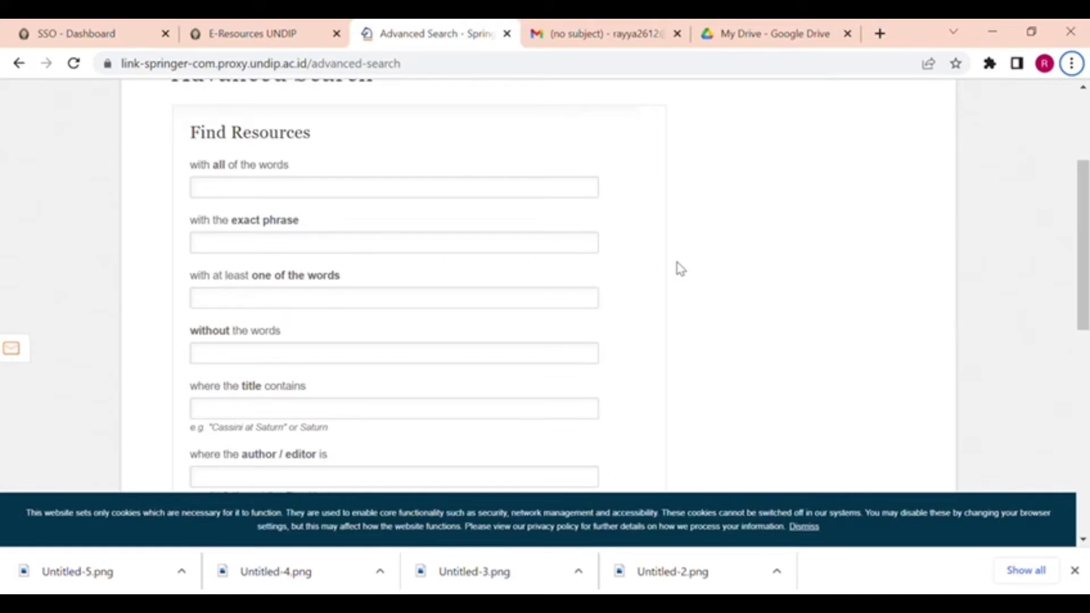
pyautogui.scroll(1, 681, 268)
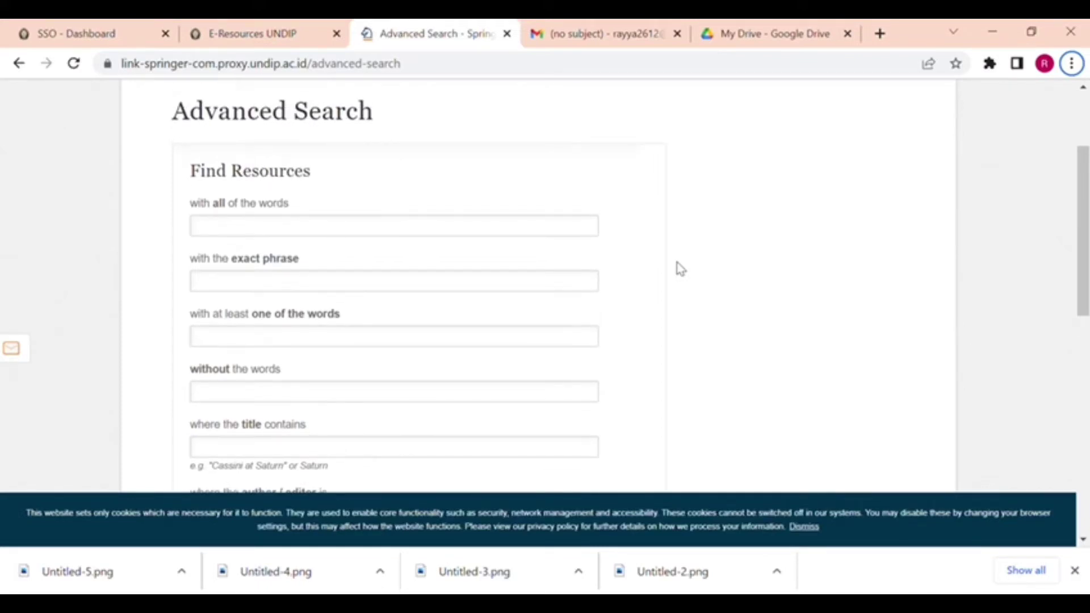
pyautogui.scroll(-1, 681, 269)
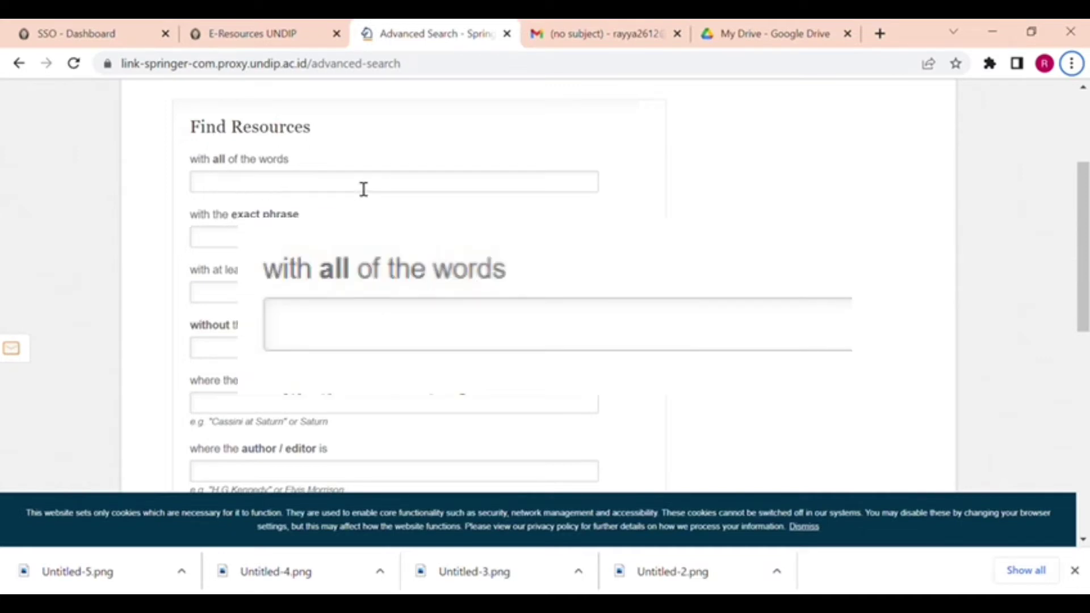
pyautogui.scroll(-1, 333, 153)
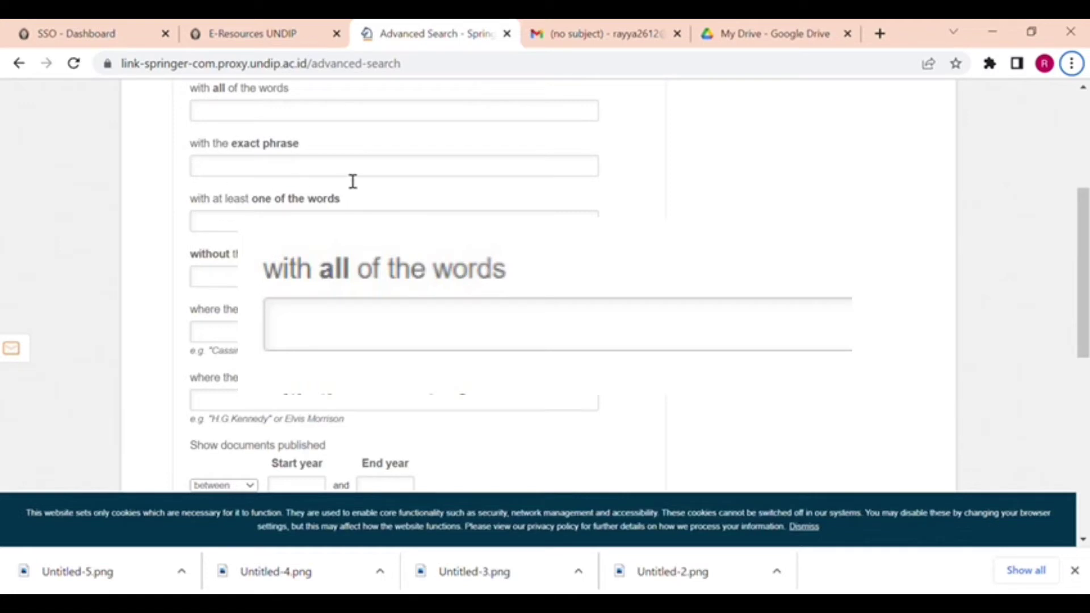
pyautogui.scroll(-1, 352, 180)
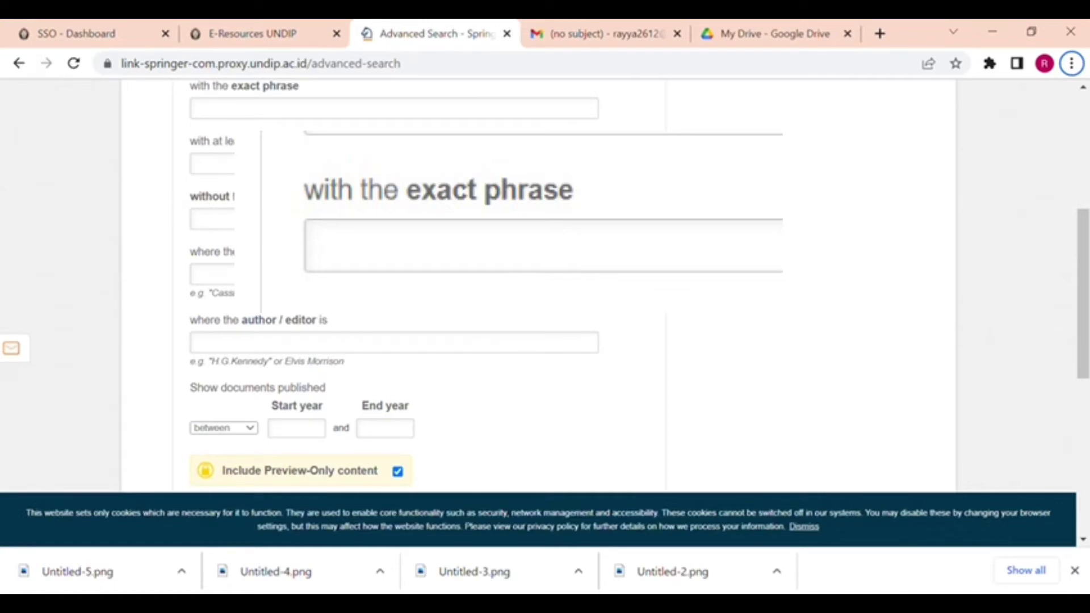
pyautogui.scroll(-2, 204, 195)
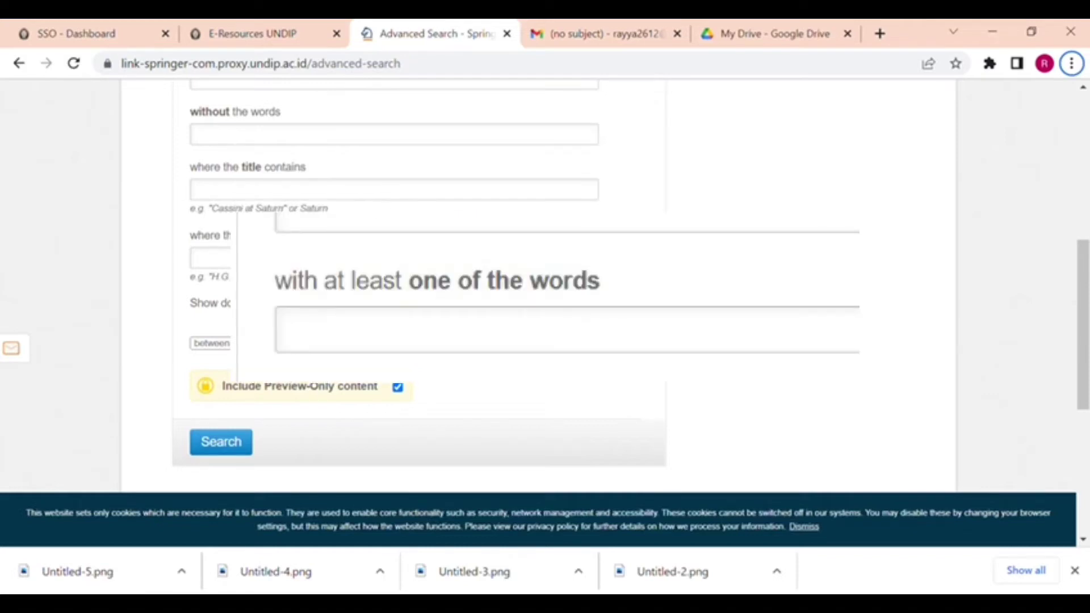
pyautogui.scroll(3, 420, 284)
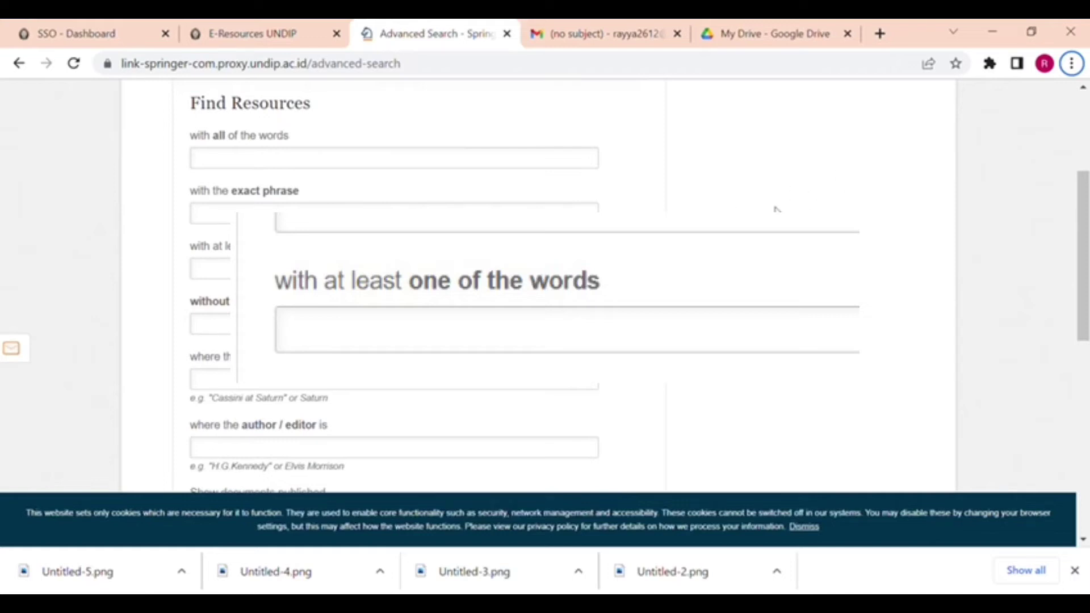
pyautogui.scroll(-1, 538, 285)
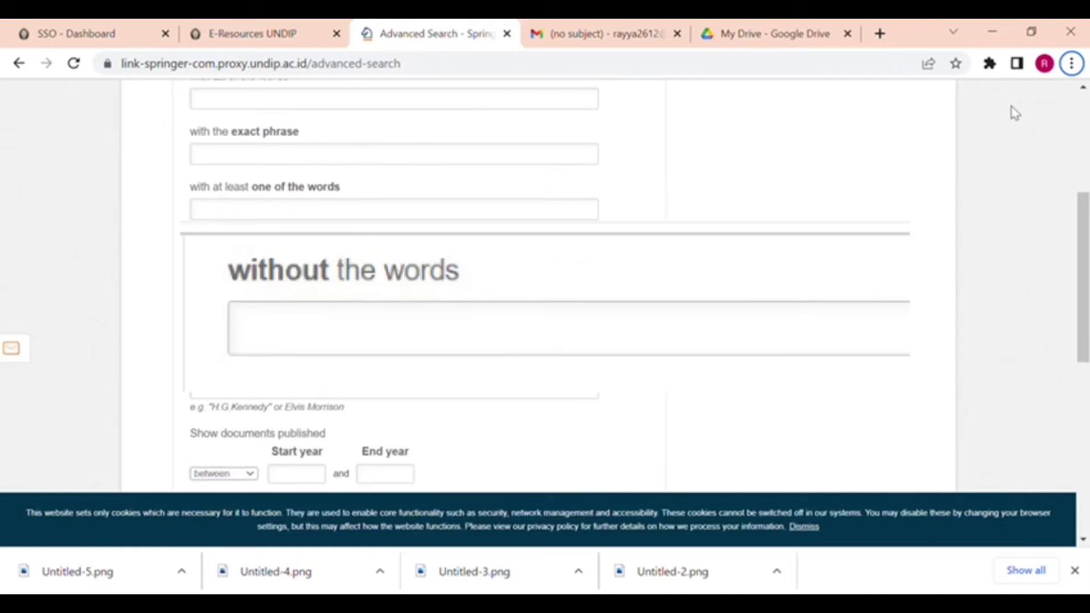
pyautogui.scroll(2, 1013, 112)
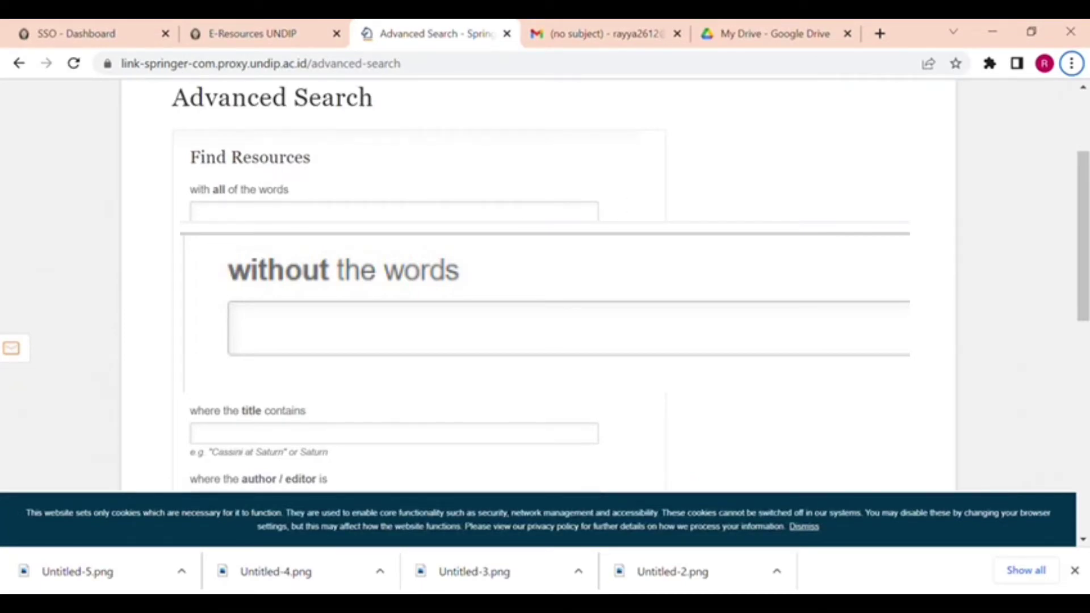
pyautogui.scroll(-1, 394, 283)
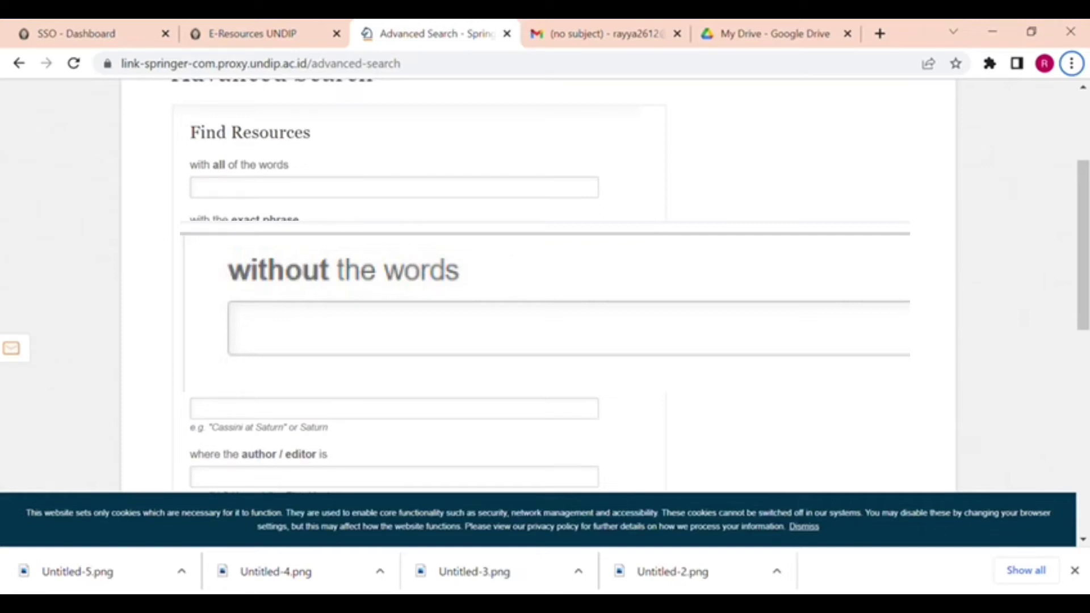
pyautogui.scroll(2, 394, 284)
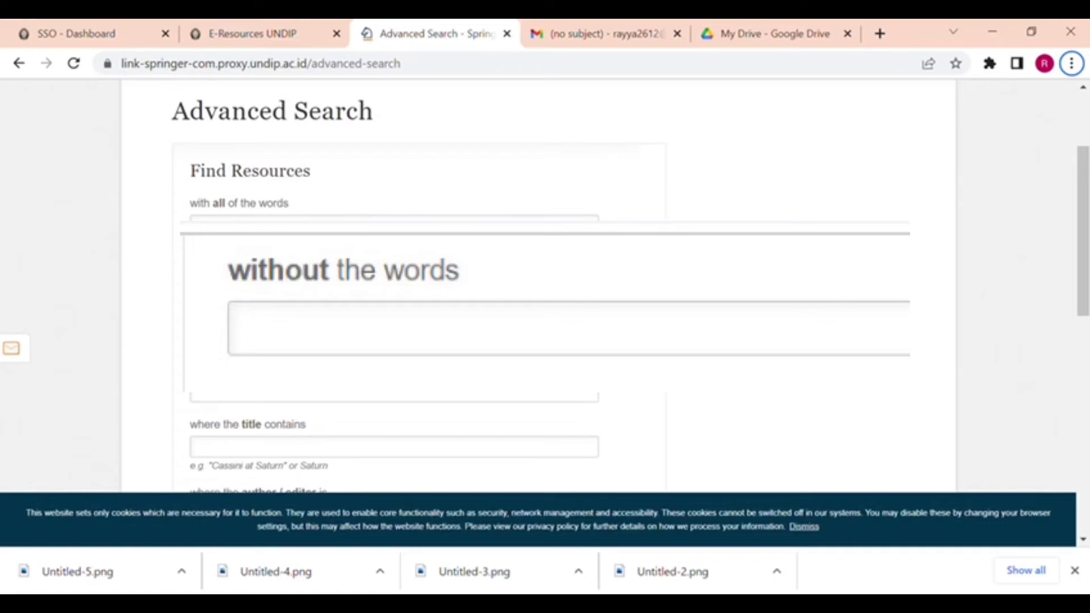
pyautogui.scroll(-1, 394, 284)
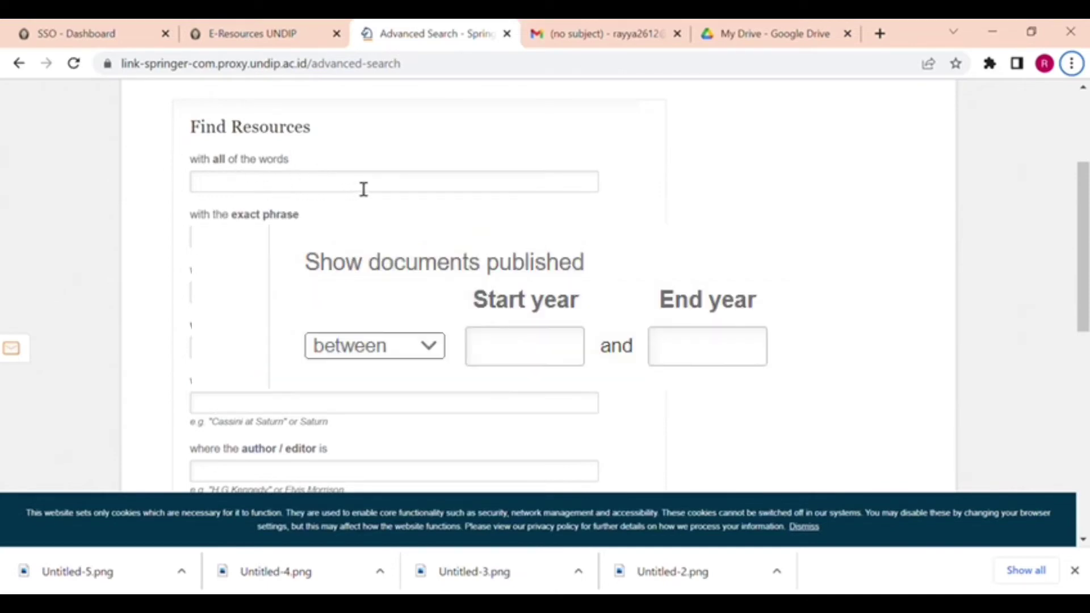
pyautogui.scroll(-1, 341, 171)
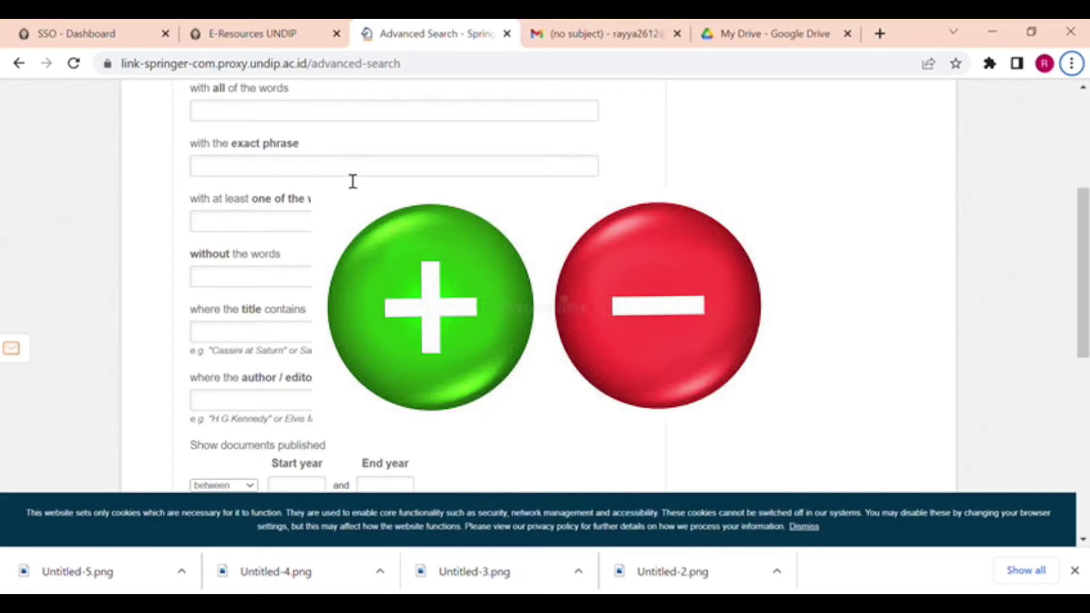
pyautogui.scroll(-1, 353, 182)
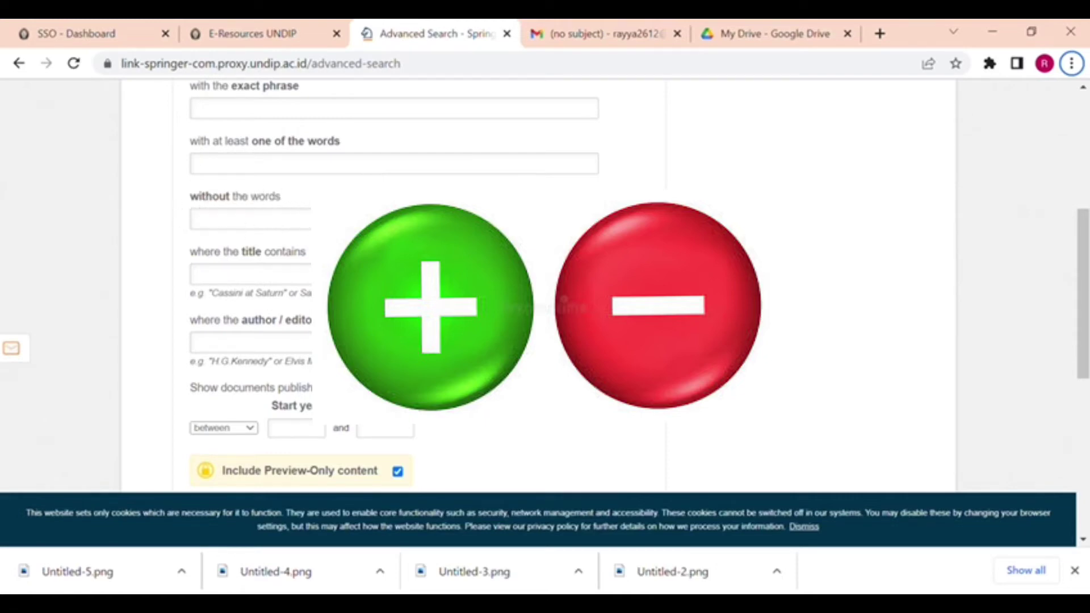
pyautogui.scroll(-2, 186, 192)
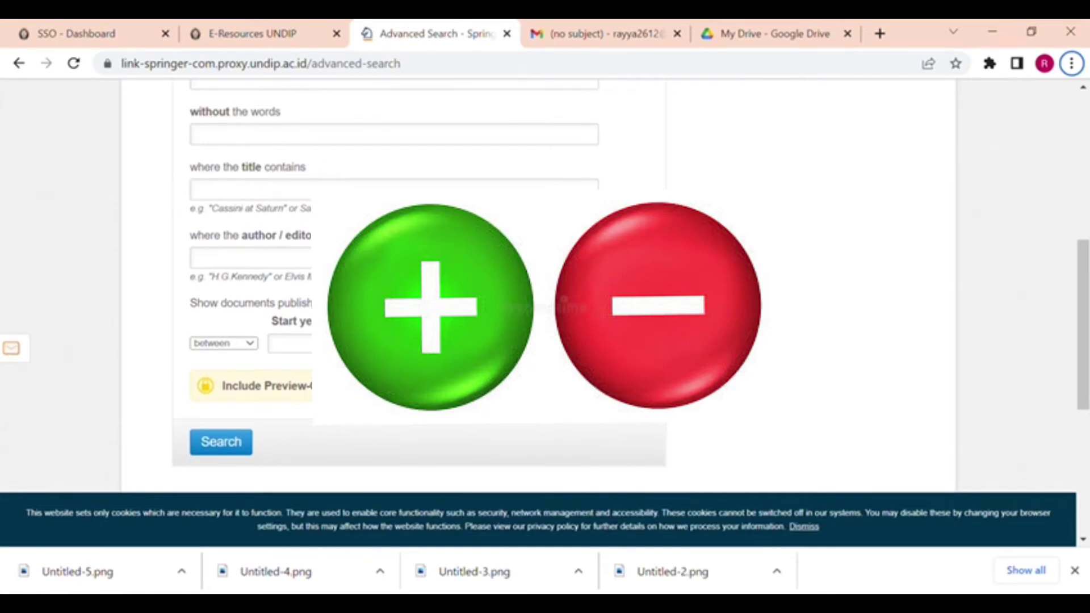
pyautogui.scroll(5, 446, 256)
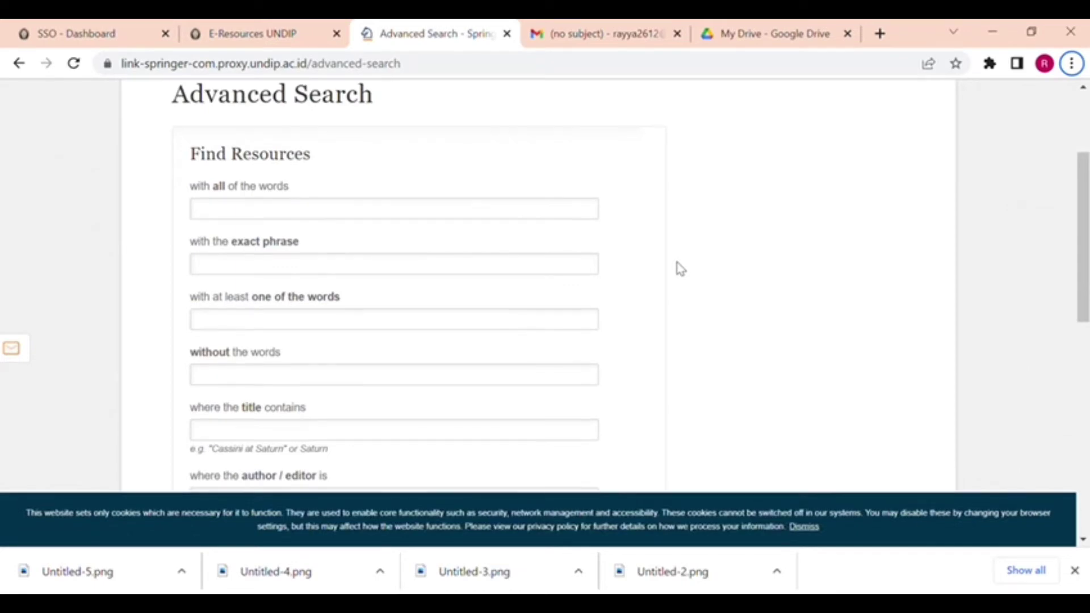
pyautogui.scroll(-1, 681, 268)
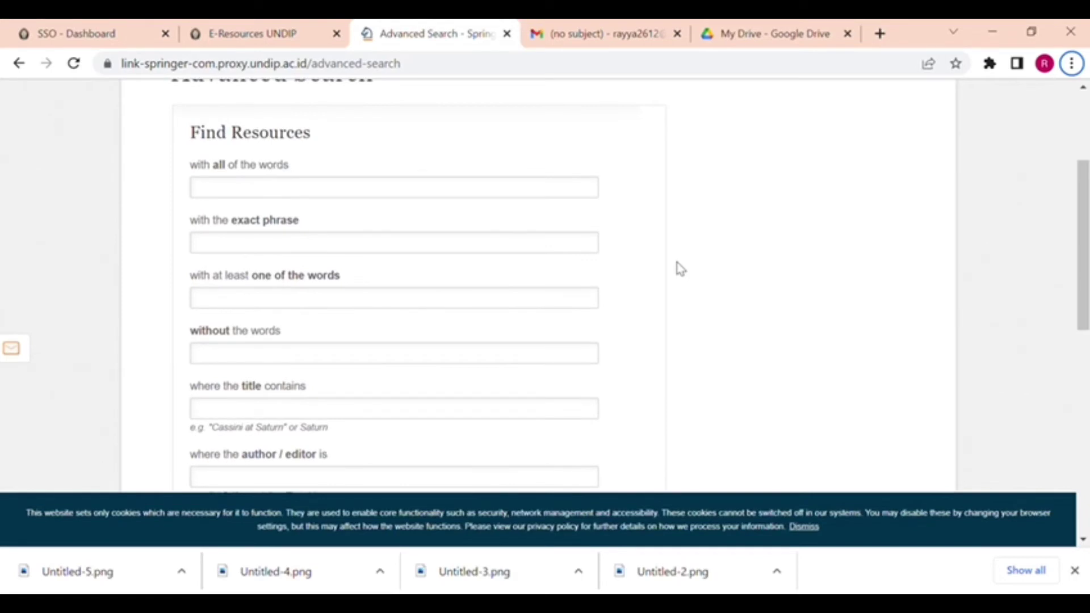
pyautogui.scroll(1, 446, 256)
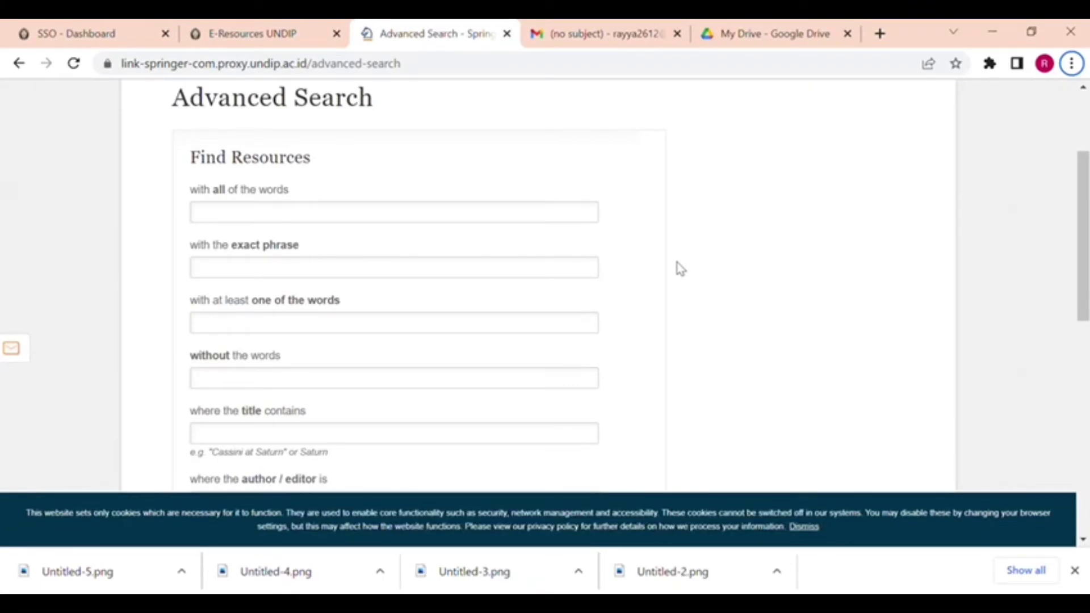
pyautogui.scroll(-1, 680, 269)
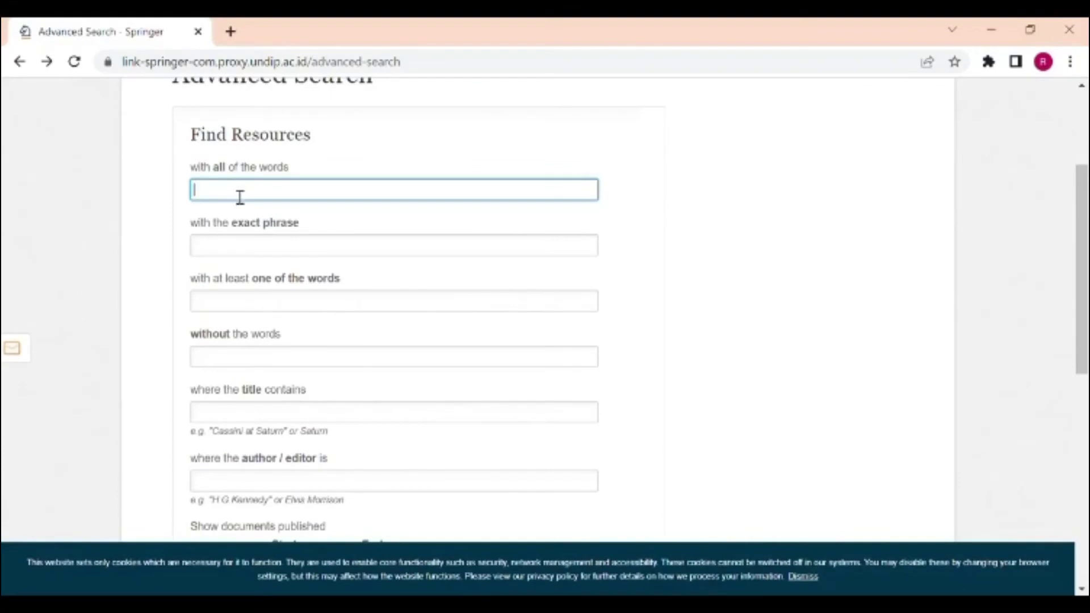
# Step: Set the advanced search to match all of the words "what is filter information" and the exact phrase "filter information"
pyautogui.click(311, 227)
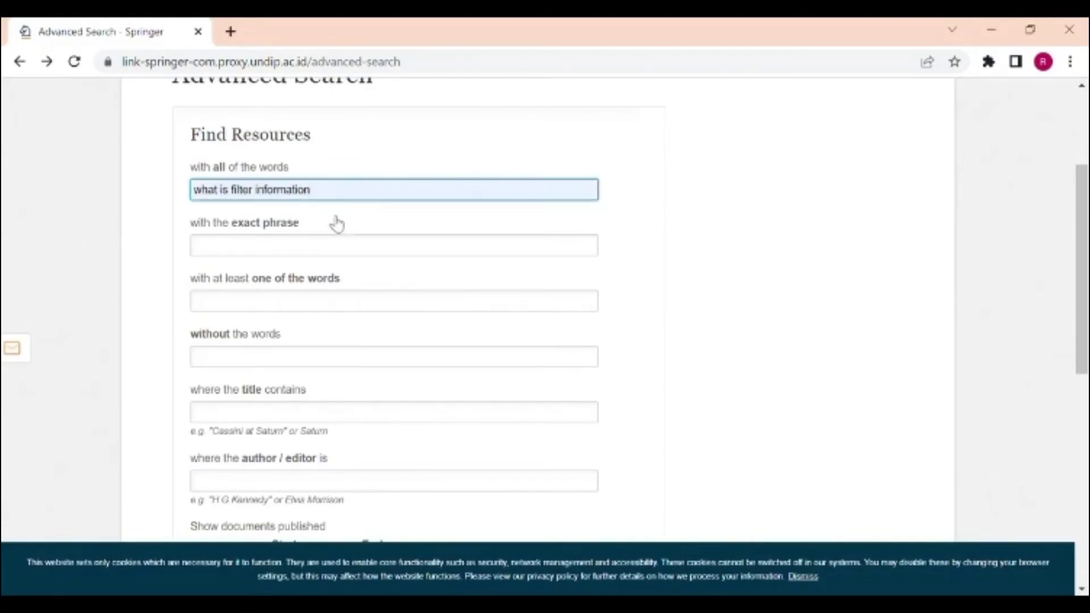
pyautogui.click(367, 252)
pyautogui.click(348, 283)
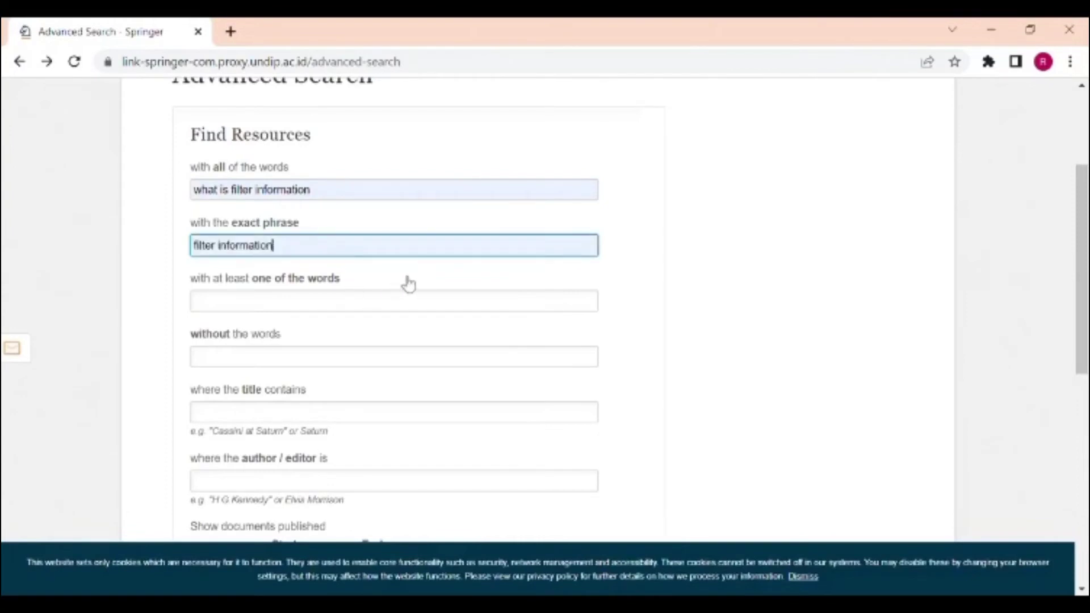
# Step: Require at least one of the words "control, retrieval" in the advanced search
pyautogui.scroll(-1, 454, 282)
pyautogui.scroll(-1, 454, 282)
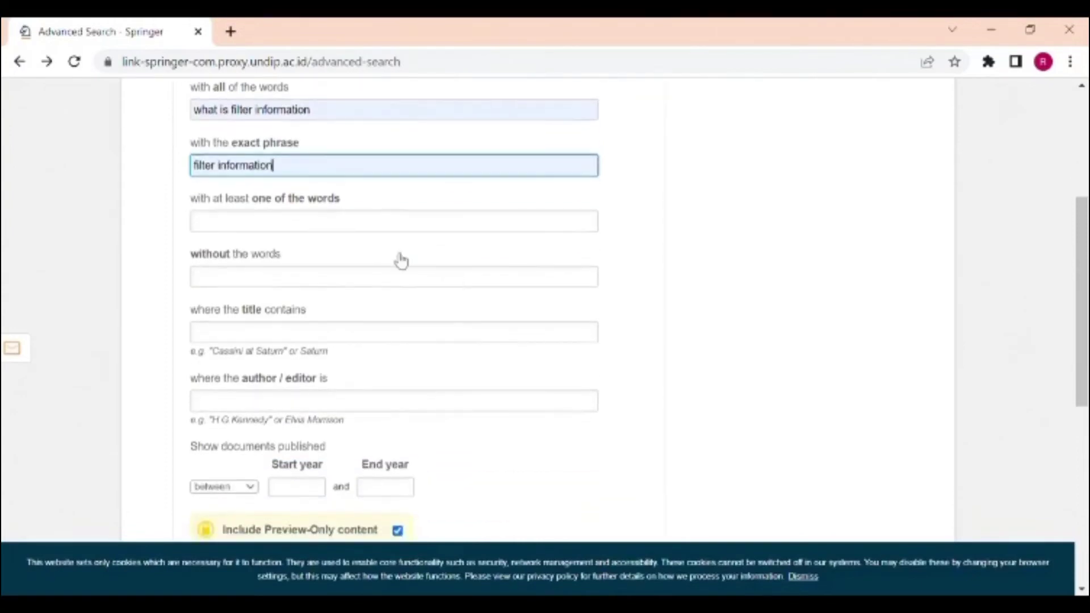
pyautogui.click(284, 230)
pyautogui.click(319, 257)
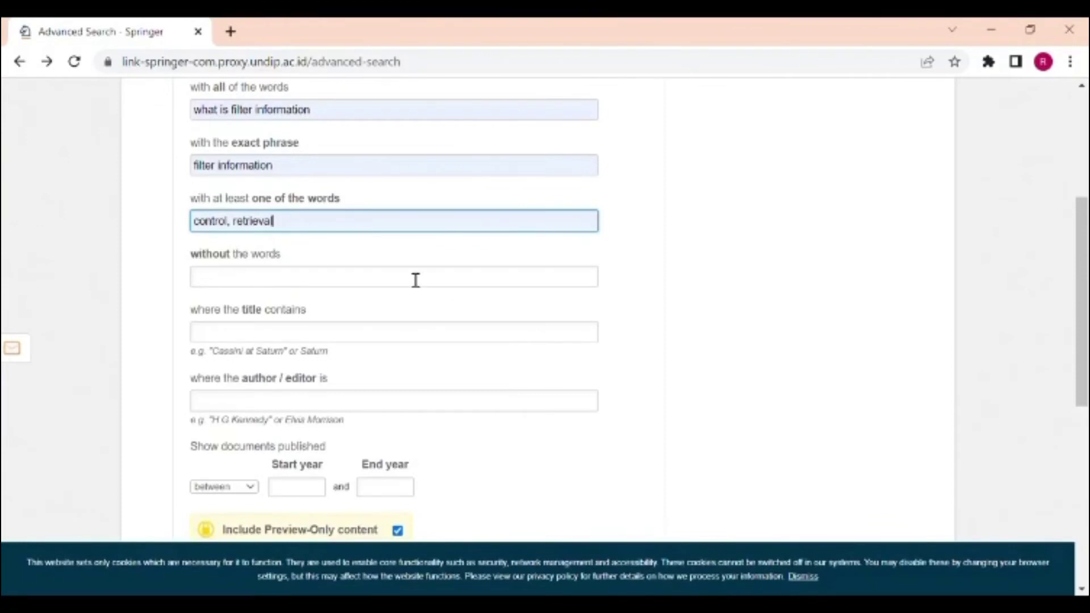
# Step: Restrict the advanced search to resources whose title contains "library"
pyautogui.scroll(-1, 415, 280)
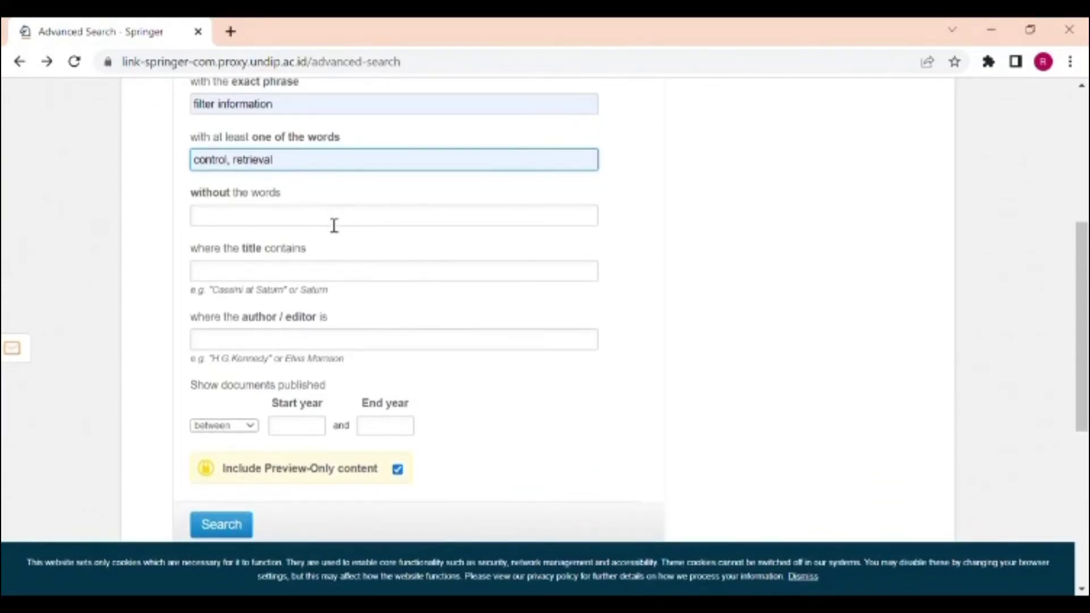
pyautogui.click(304, 277)
pyautogui.write('library')
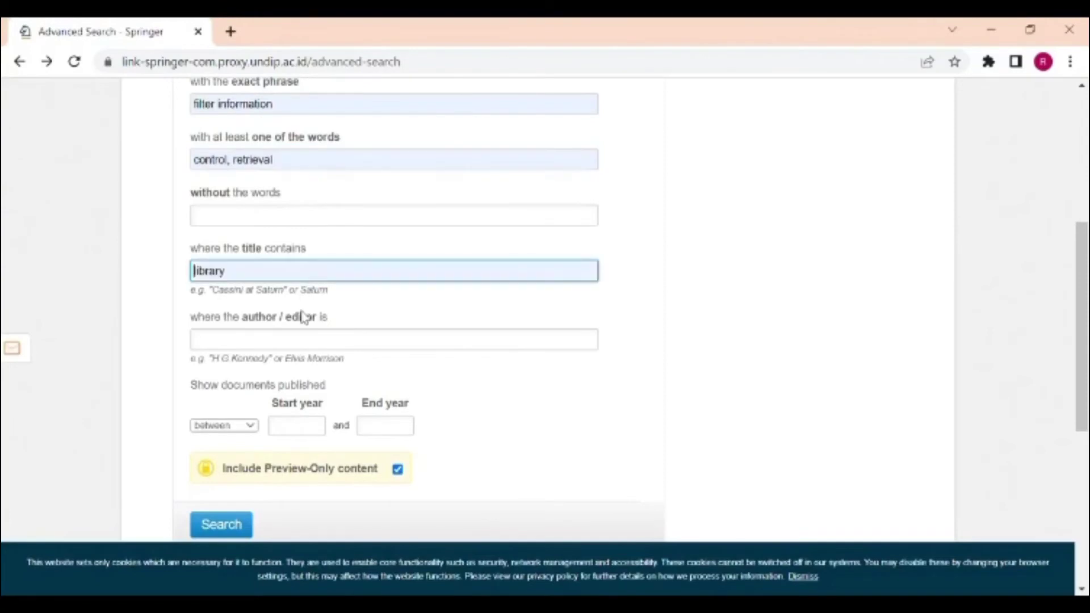
pyautogui.scroll(1, 493, 389)
pyautogui.scroll(-1, 498, 390)
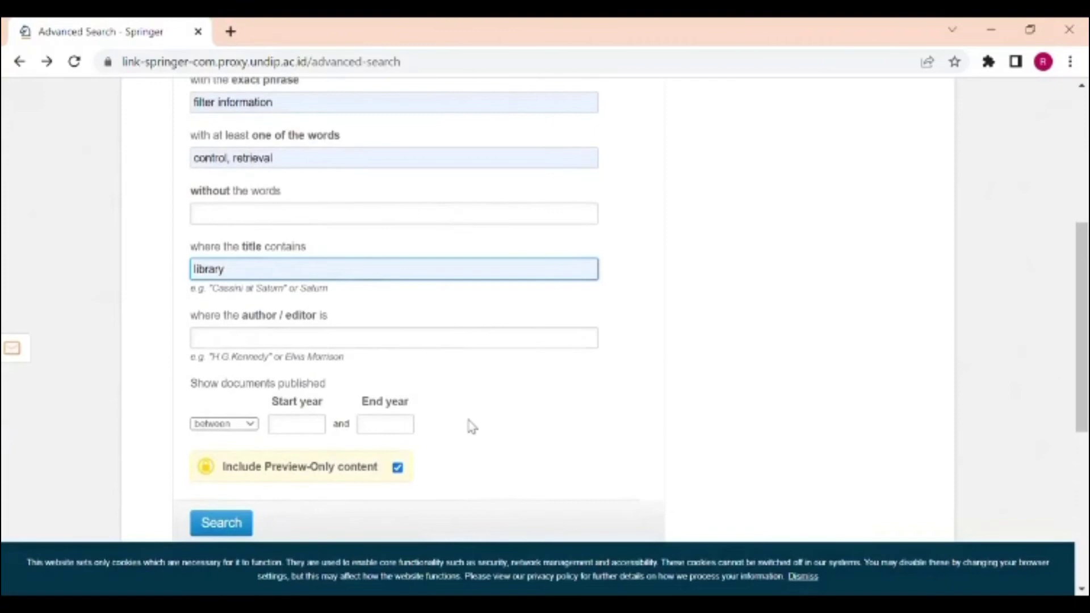
# Step: Check the completed advanced search criteria and run the search with preview-only content included
pyautogui.scroll(-3, 472, 428)
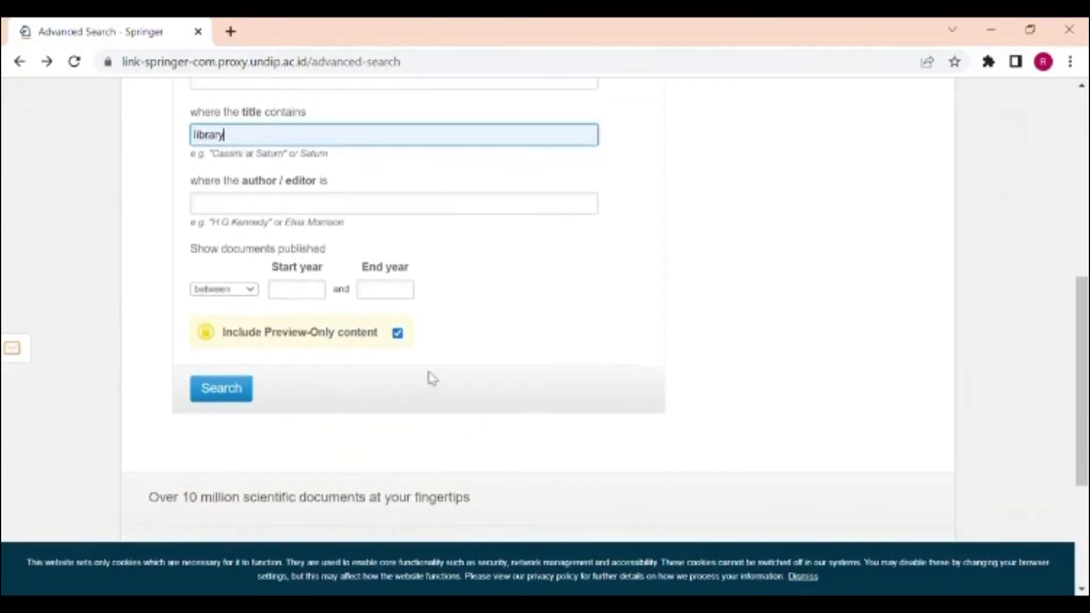
pyautogui.scroll(3, 506, 325)
pyautogui.scroll(3, 507, 325)
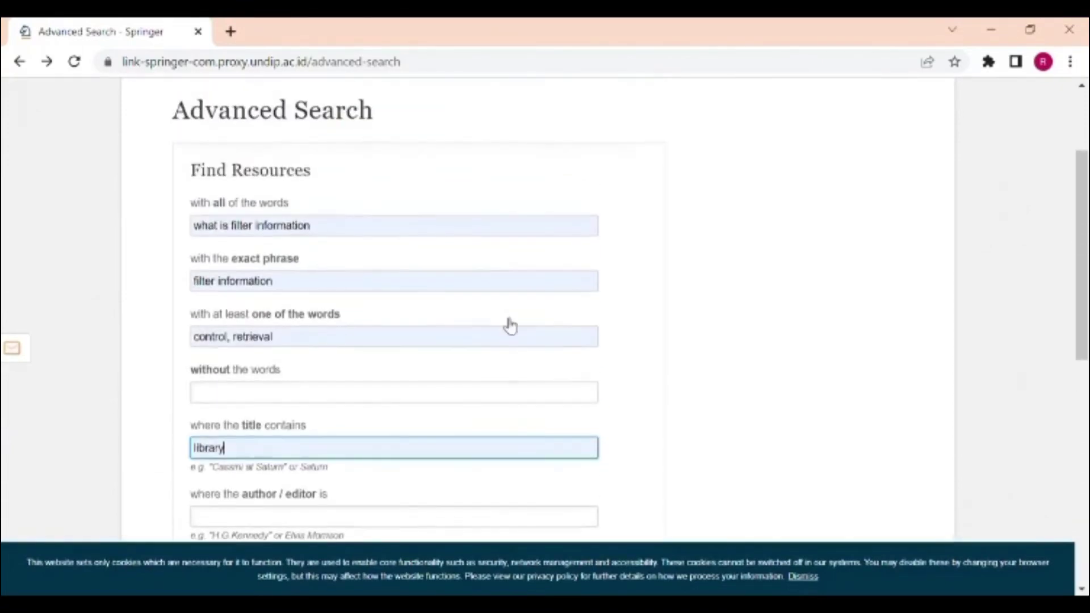
pyautogui.scroll(-5, 506, 324)
pyautogui.scroll(-1, 507, 324)
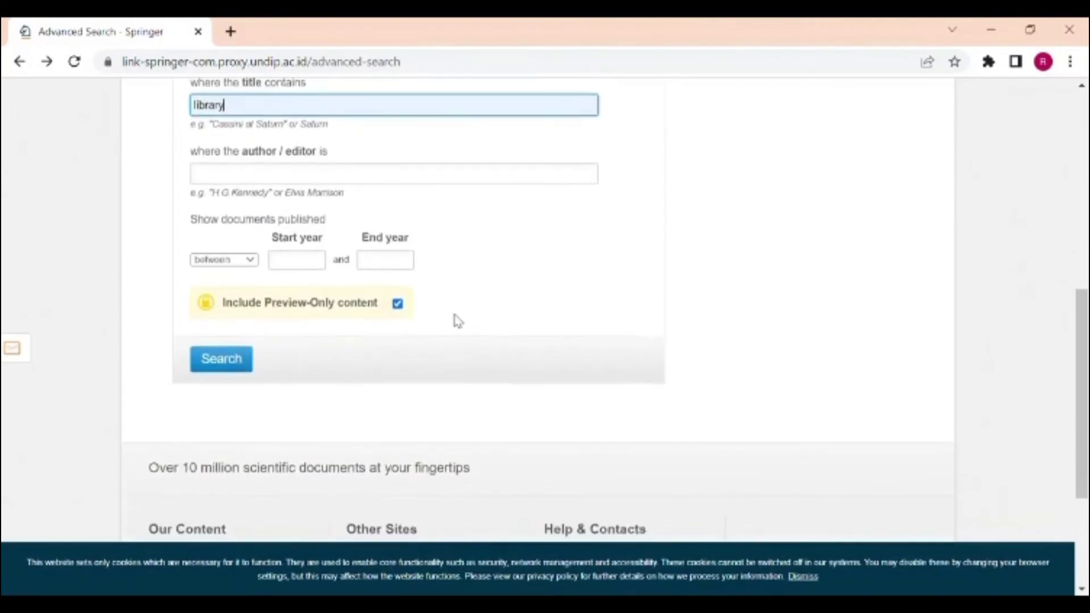
pyautogui.click(211, 363)
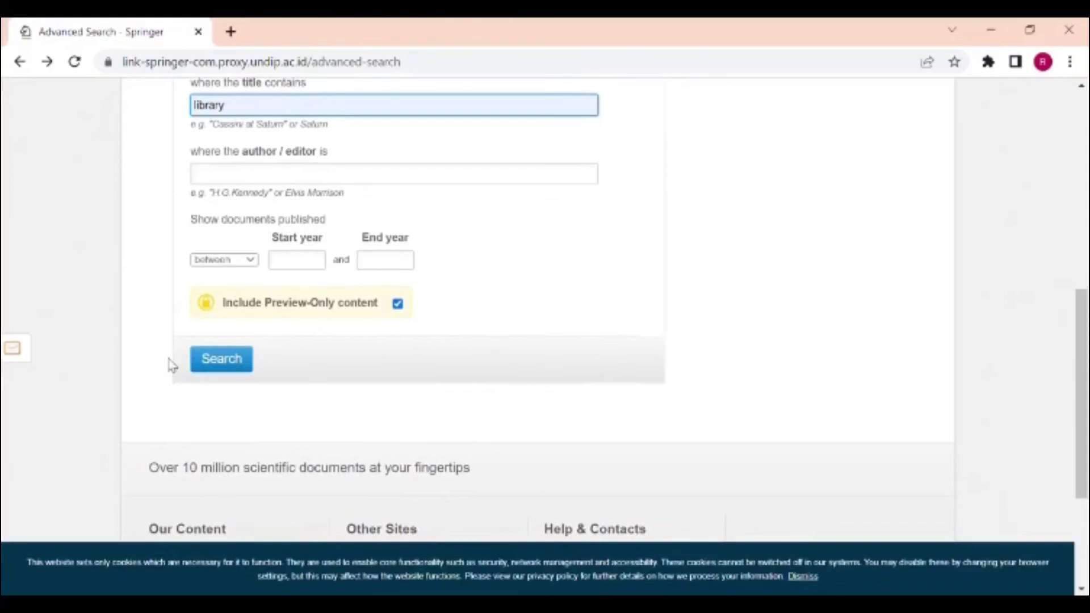
pyautogui.click(210, 366)
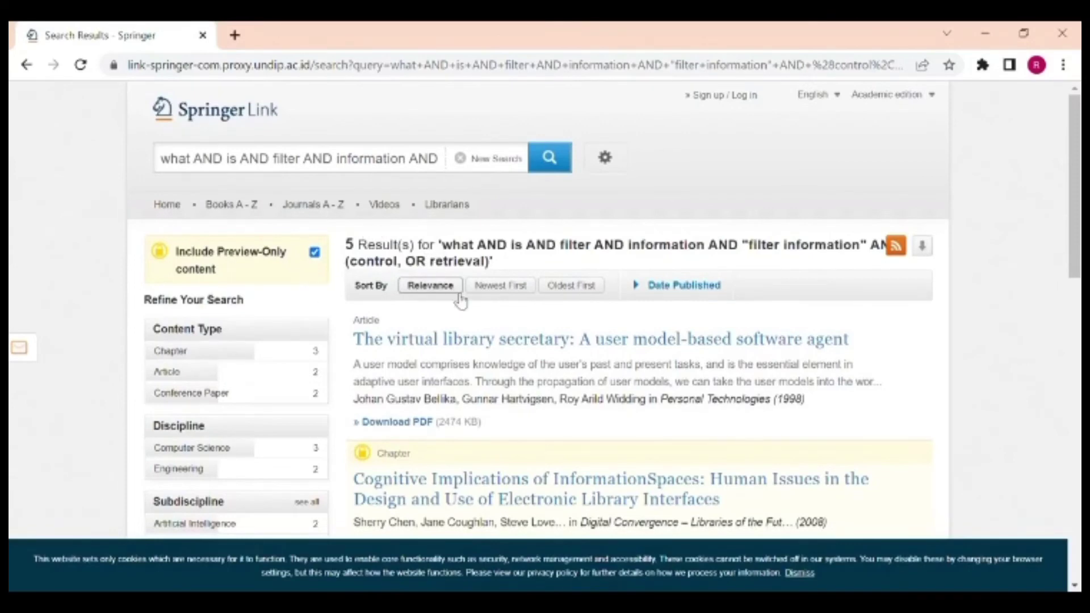
# Step: Open the article "The virtual library secretary: A user model-based software agent" and read its abstract
pyautogui.scroll(-2, 457, 299)
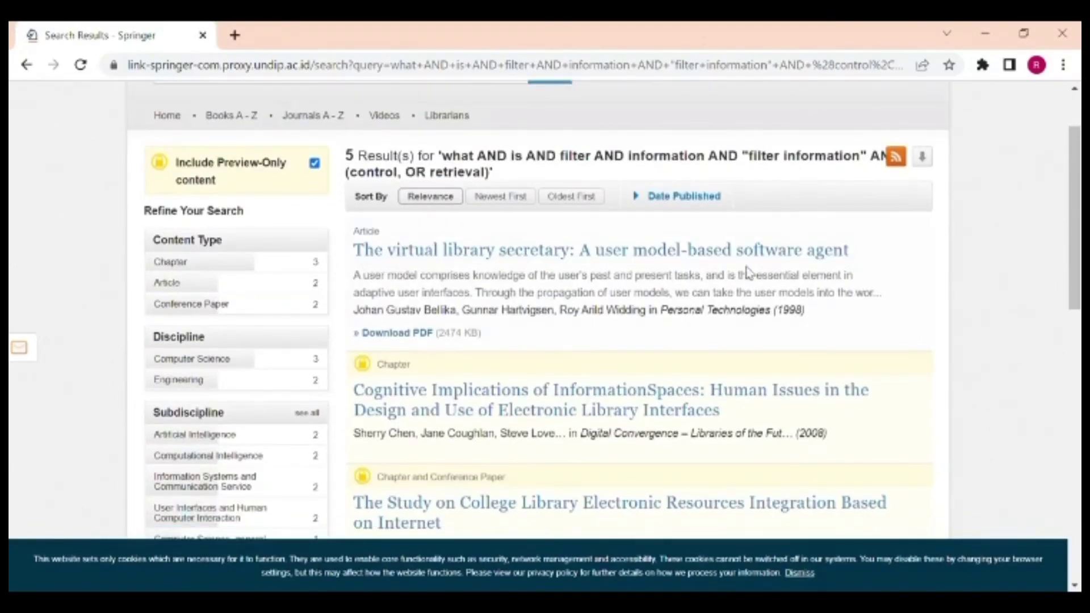
pyautogui.click(569, 256)
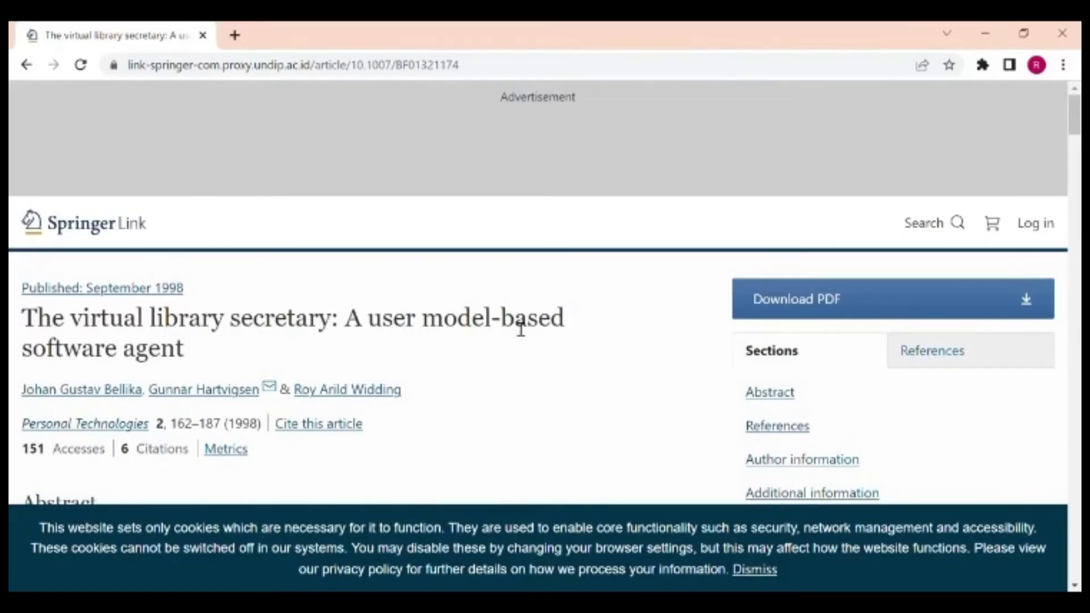
pyautogui.scroll(-5, 416, 338)
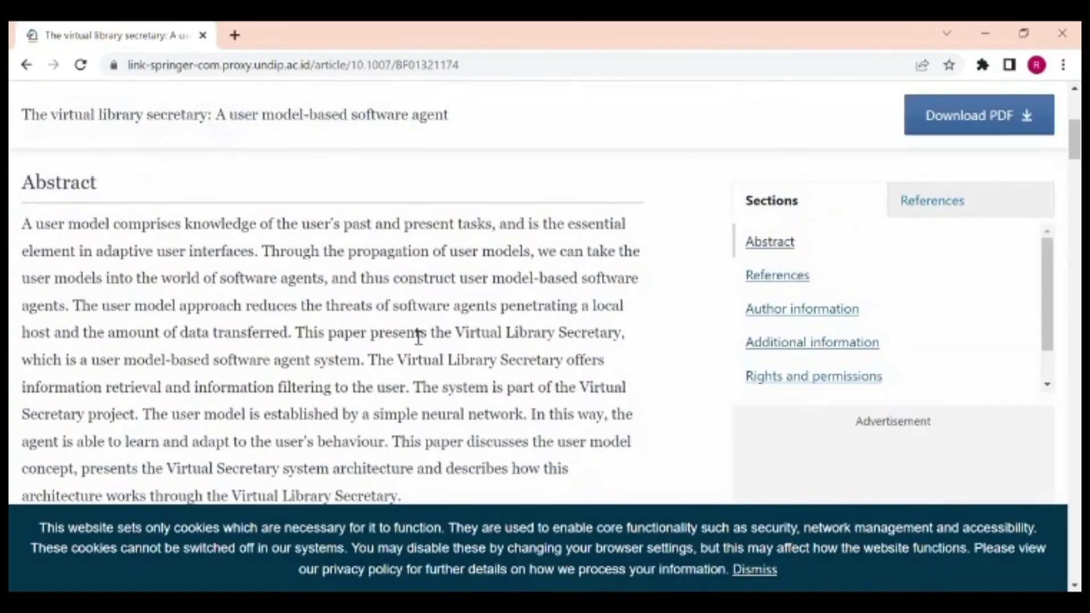
pyautogui.scroll(1, 255, 253)
pyautogui.scroll(2, 352, 283)
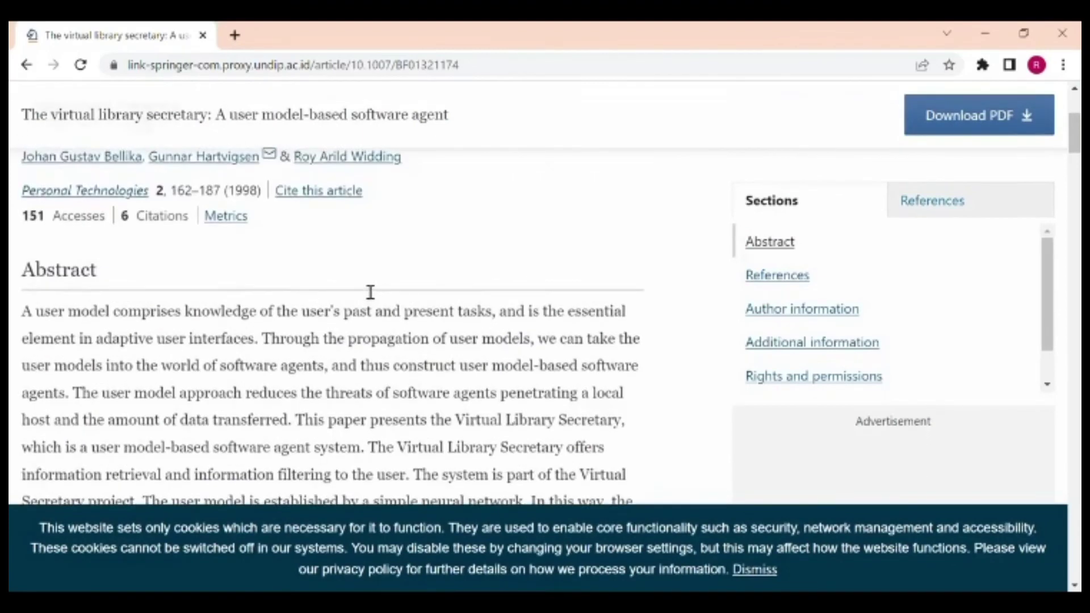
pyautogui.scroll(-3, 370, 292)
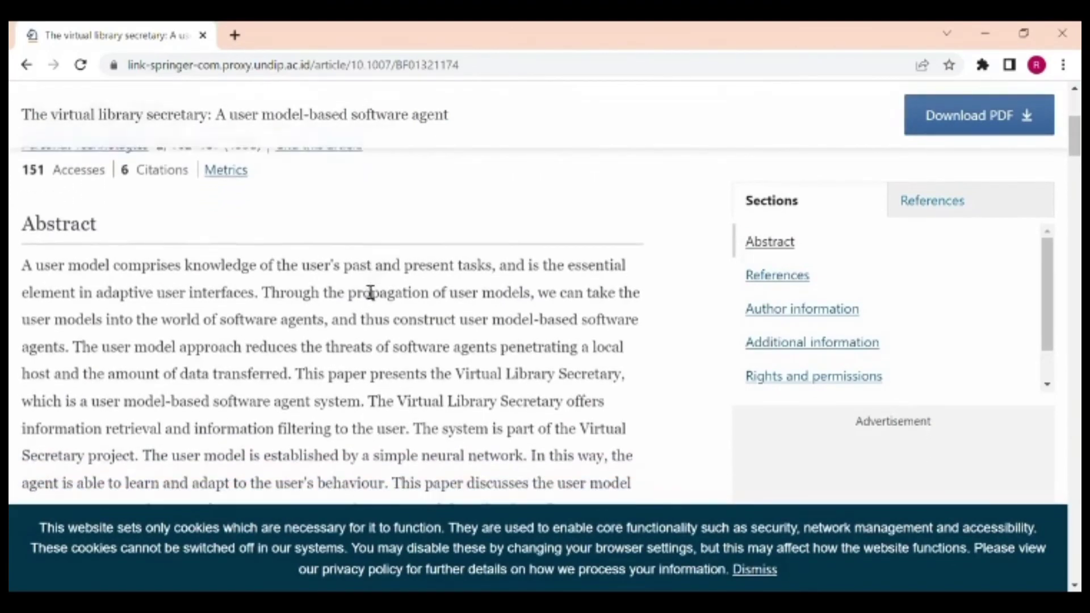
# Step: Highlight the abstract sentence about the Virtual Library Secretary offering information retrieval and information filtering
pyautogui.moveTo(384, 294); pyautogui.dragTo(418, 329)
pyautogui.click(378, 293)
pyautogui.doubleClick(377, 290)
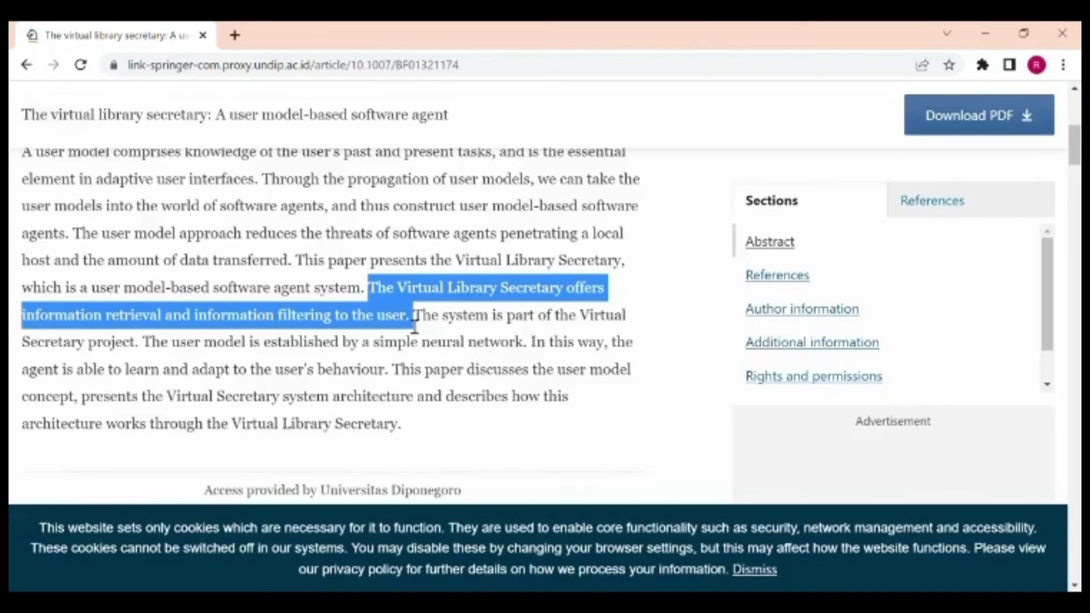
# Step: Look through the article's references and return to the advanced search results
pyautogui.scroll(-5, 569, 243)
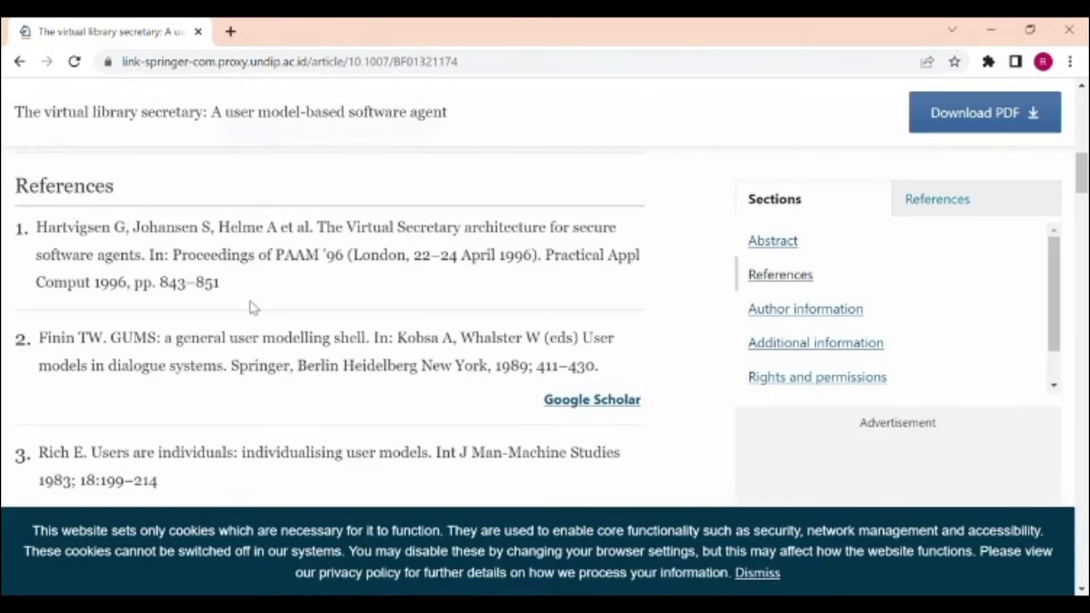
pyautogui.scroll(-3, 290, 353)
pyautogui.scroll(-2, 290, 352)
pyautogui.hotkey('alt', 'Left')
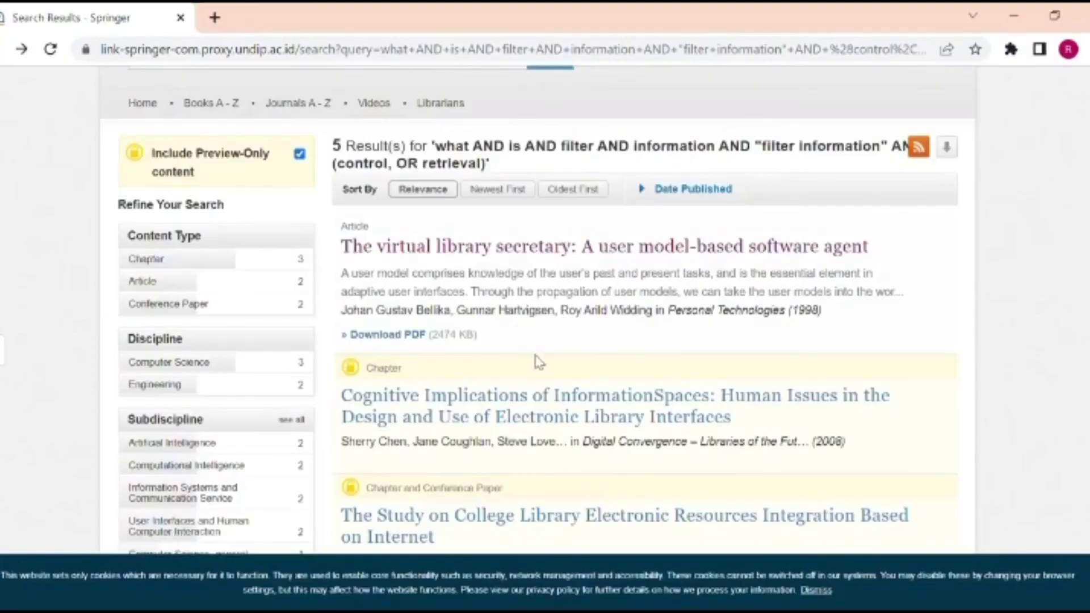
# Step: Open the article "A framework for designing and implementing the user interface of a geographic digital library" and highlight the opening of its abstract
pyautogui.scroll(-7, 567, 389)
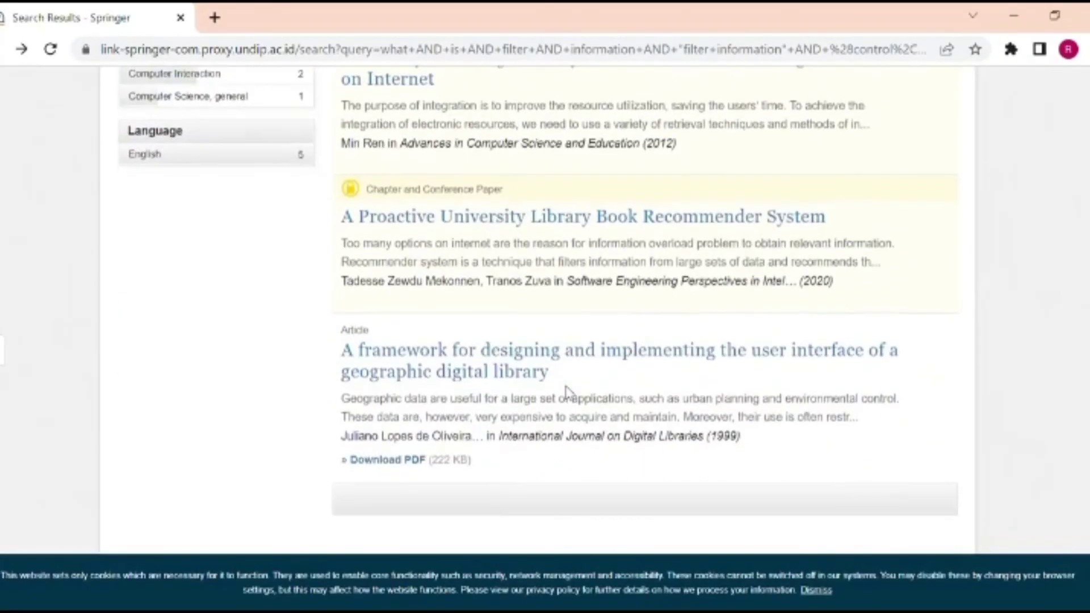
pyautogui.scroll(-4, 567, 390)
pyautogui.scroll(2, 567, 391)
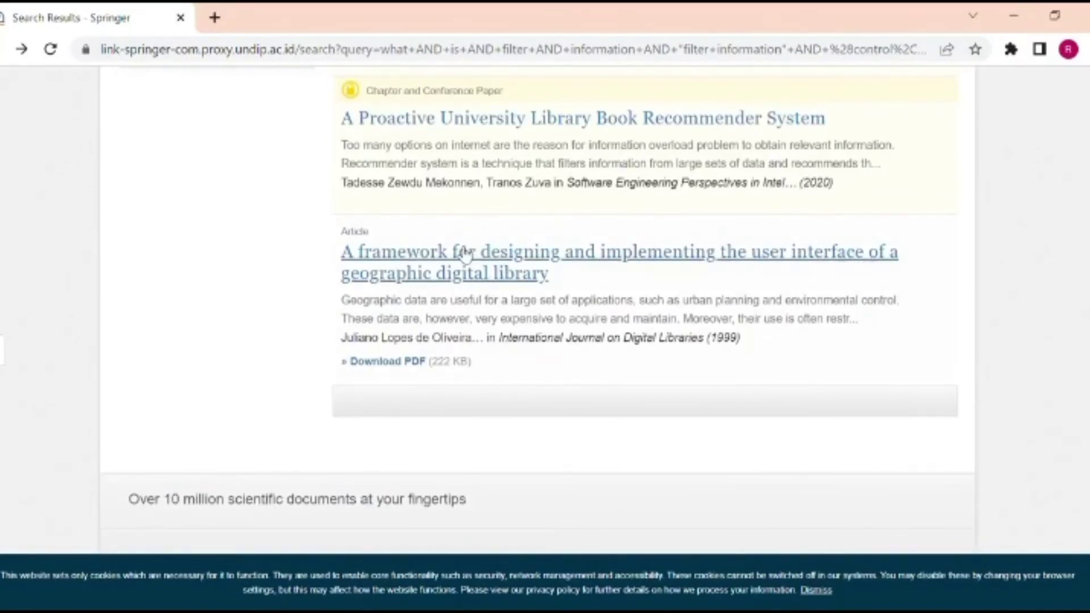
pyautogui.click(469, 260)
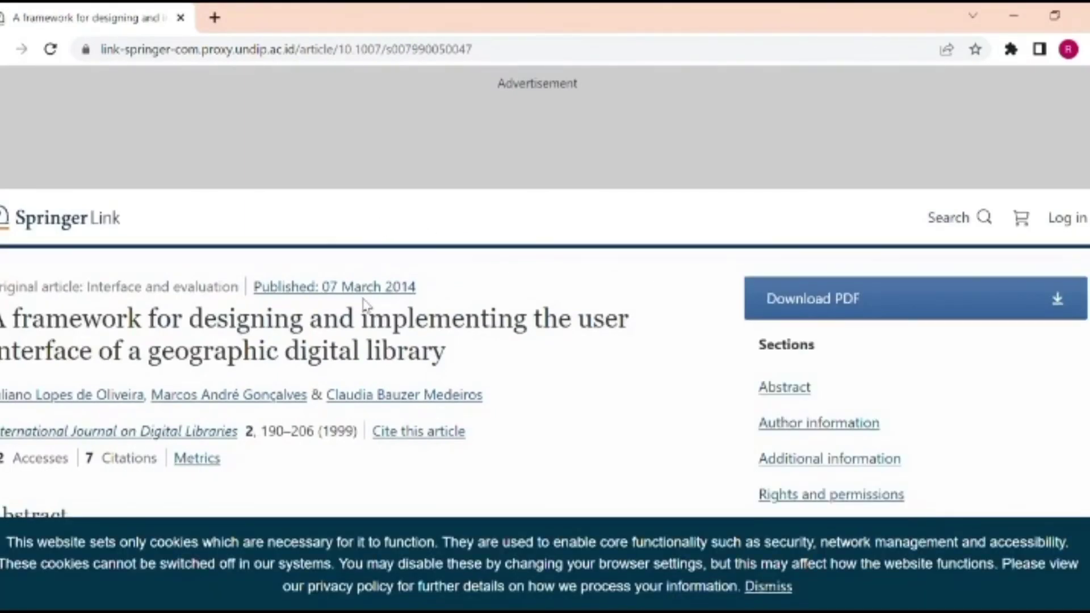
pyautogui.scroll(-5, 364, 304)
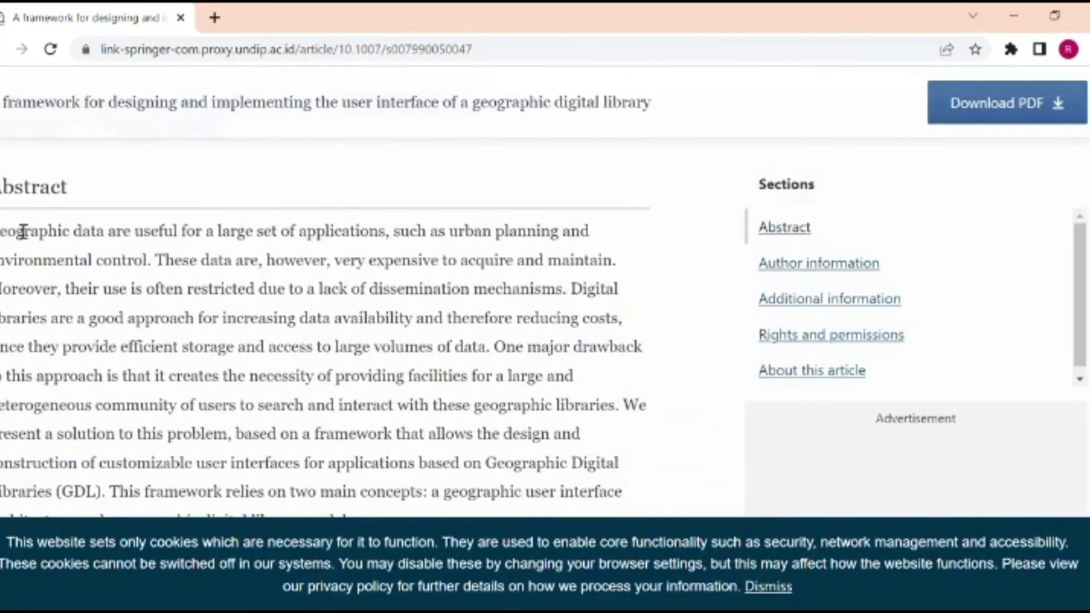
pyautogui.moveTo(5, 233); pyautogui.dragTo(233, 326)
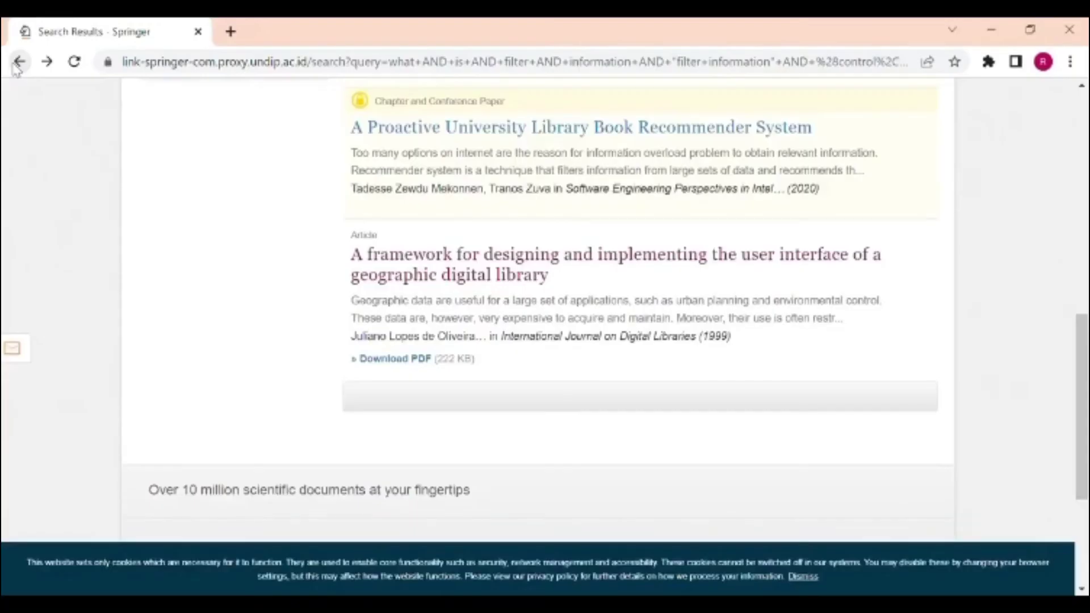
# Step: Review the advanced search result list together with its content type and discipline filters
pyautogui.scroll(9, 119, 219)
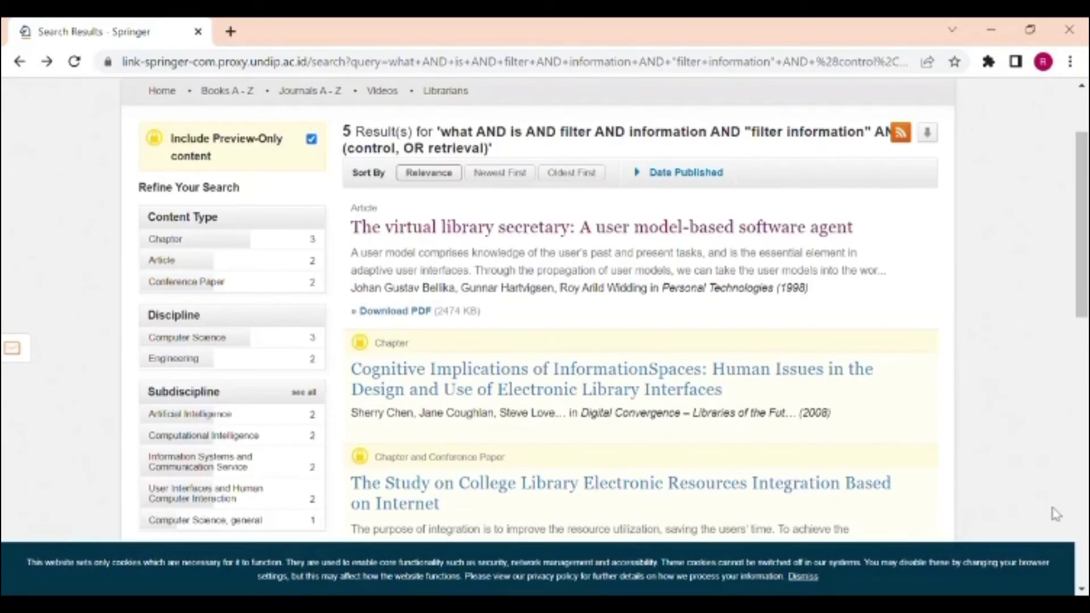
pyautogui.scroll(2, 306, 272)
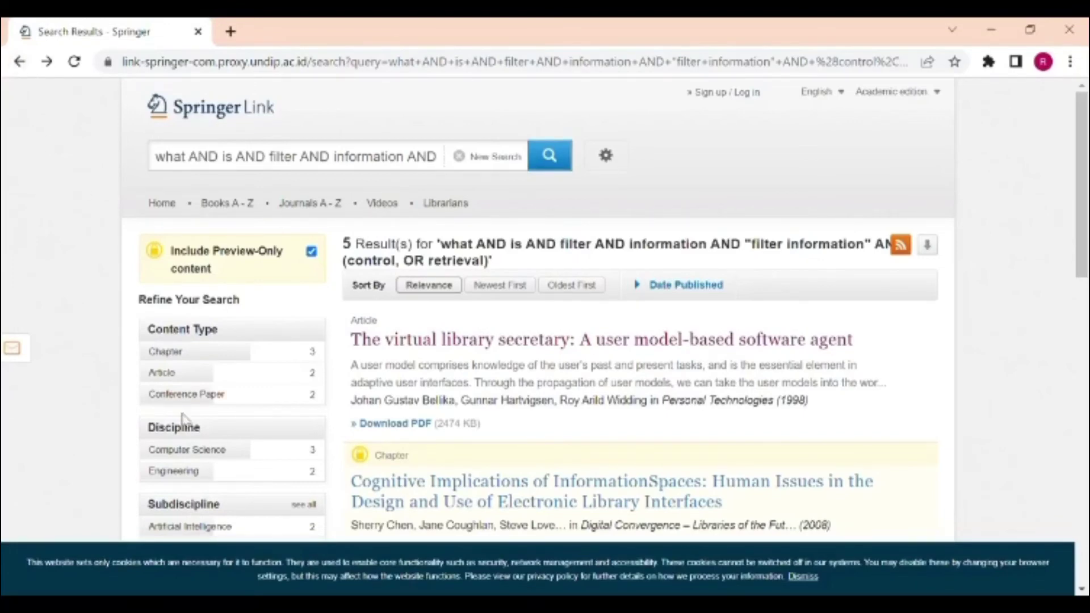
pyautogui.scroll(-1, 199, 397)
pyautogui.doubleClick(20, 61)
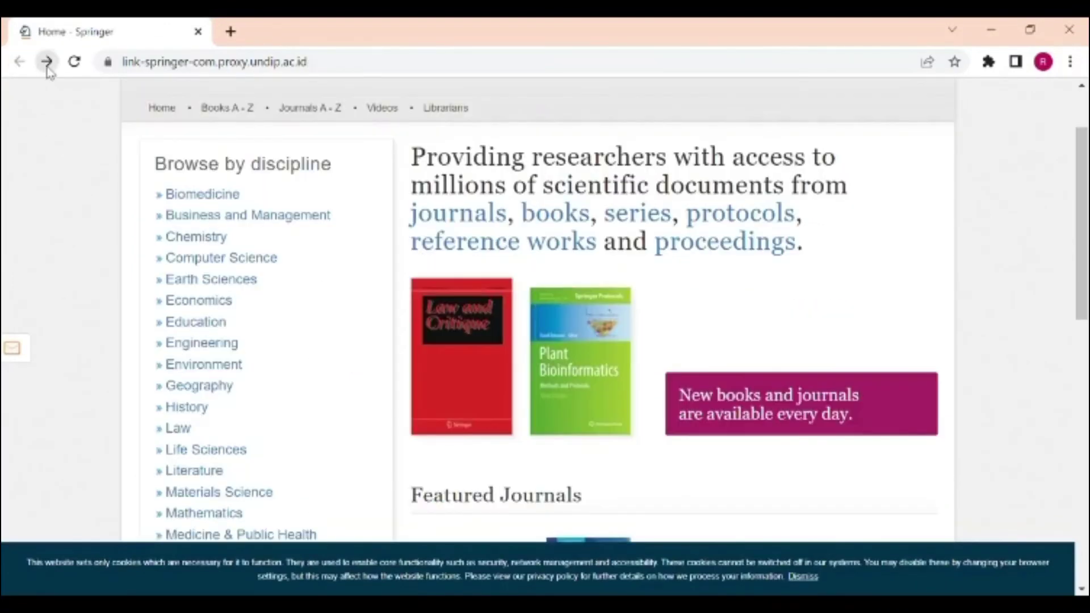
pyautogui.click(47, 62)
pyautogui.click(48, 64)
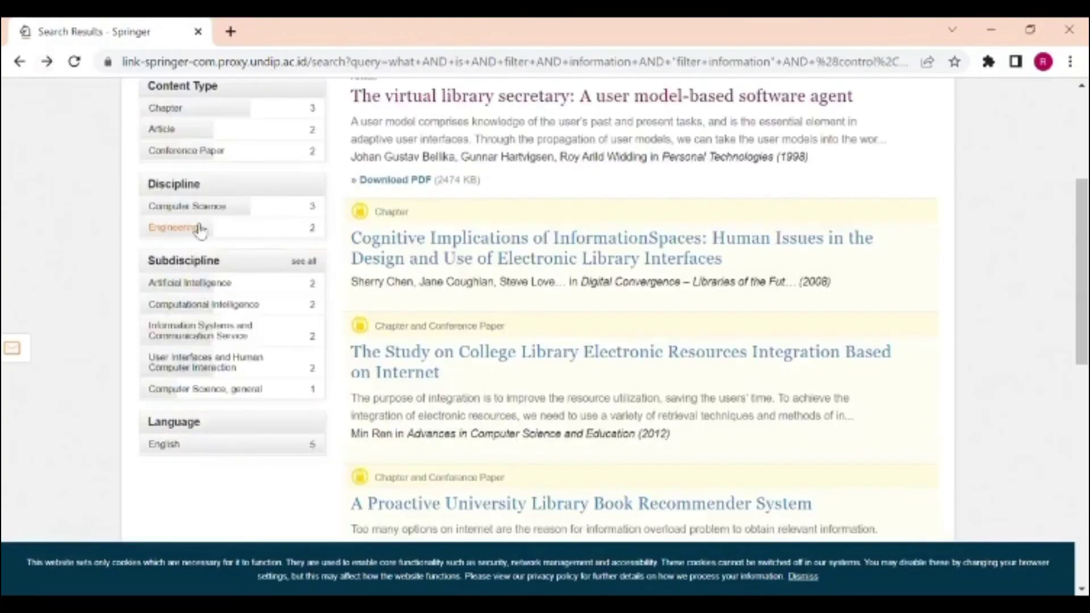
# Step: Examine the preview-only chapters and conference papers among the advanced search results
pyautogui.scroll(2, 202, 227)
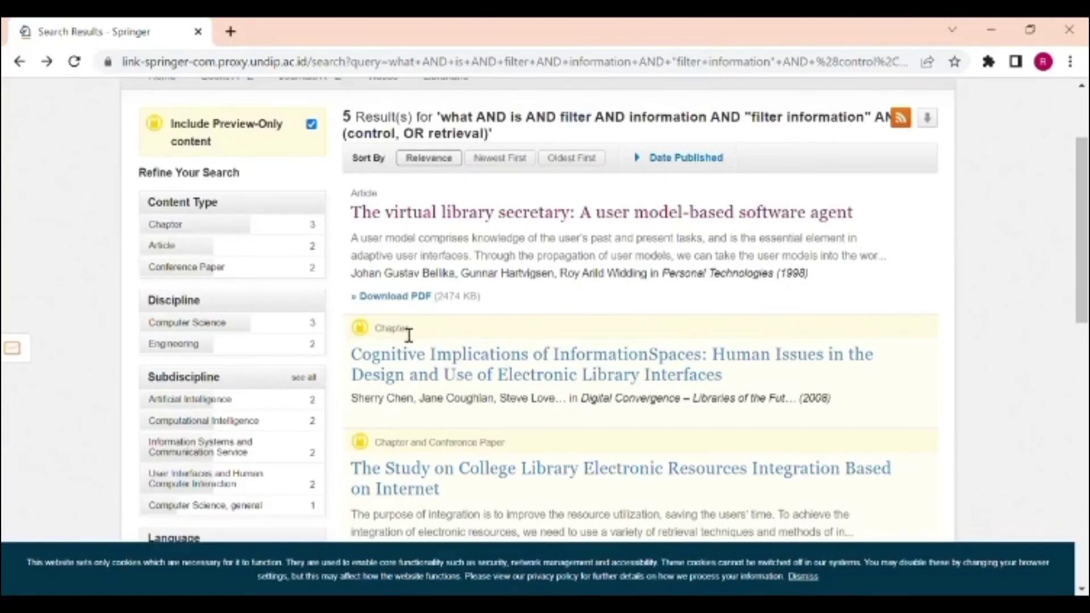
pyautogui.scroll(-1, 408, 335)
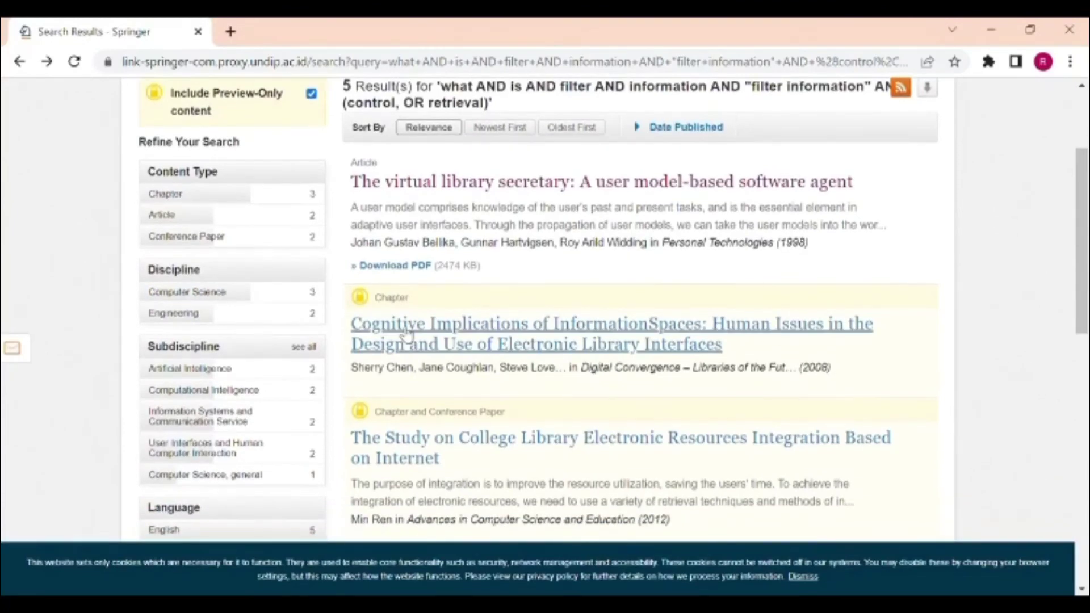
pyautogui.scroll(-2, 319, 348)
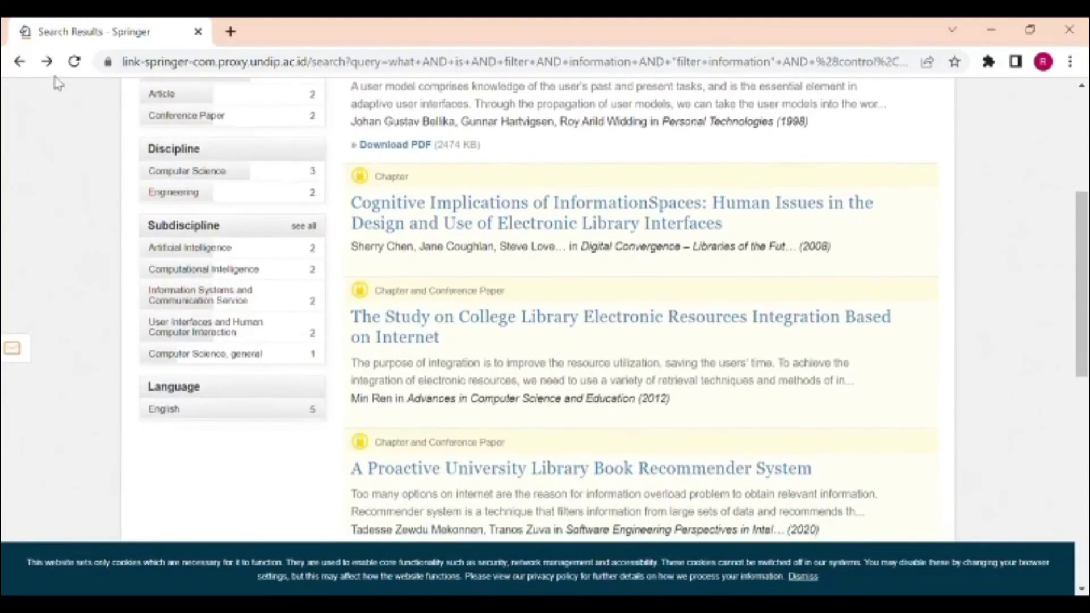
# Step: Return to the SpringerLink home page and browse the Computer Science discipline
pyautogui.click(19, 61)
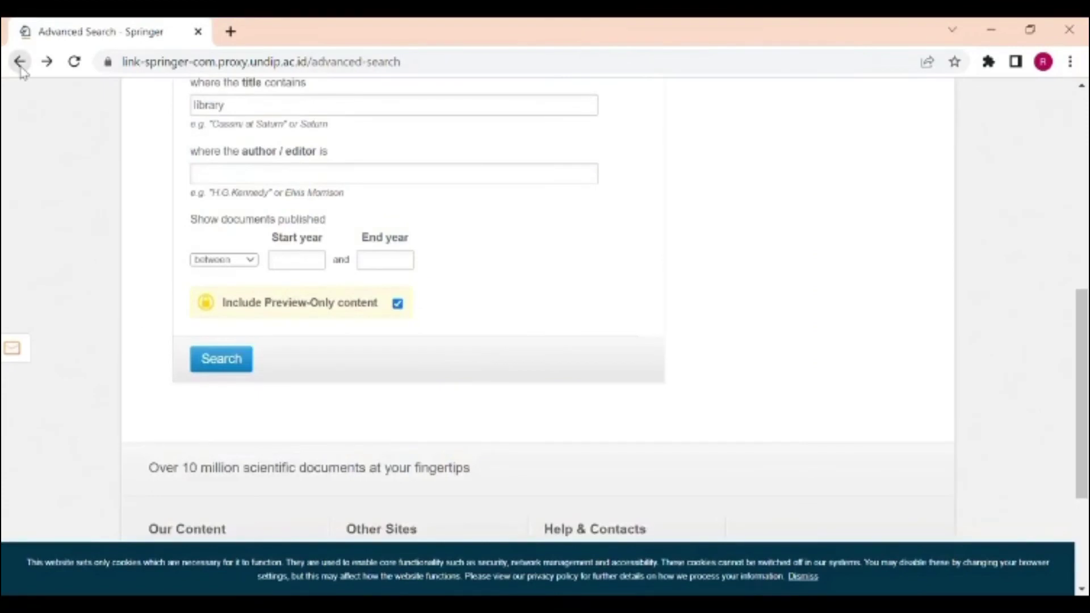
pyautogui.click(20, 66)
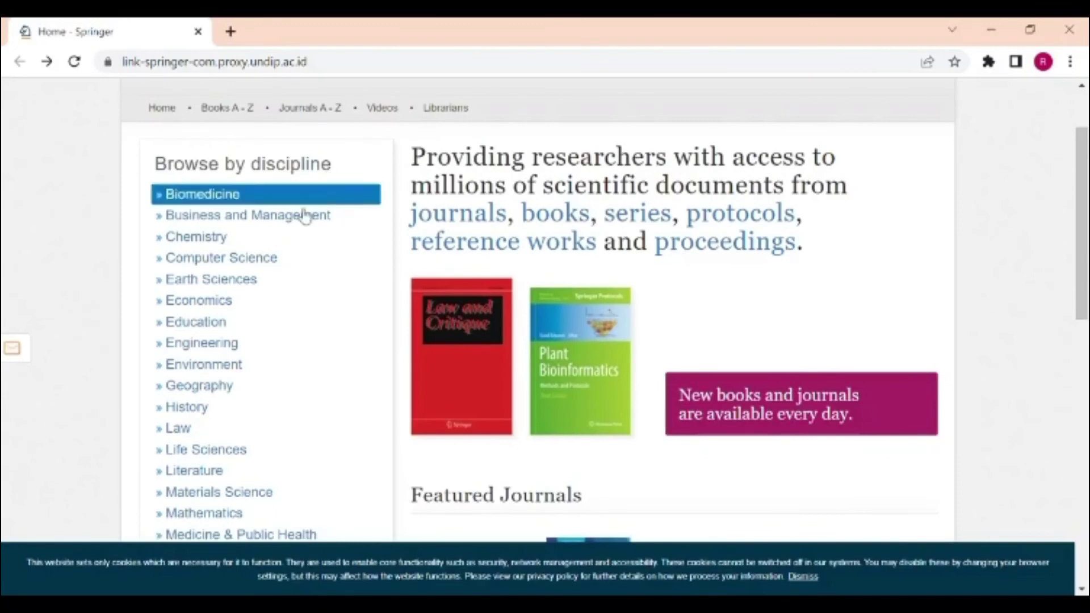
pyautogui.click(291, 274)
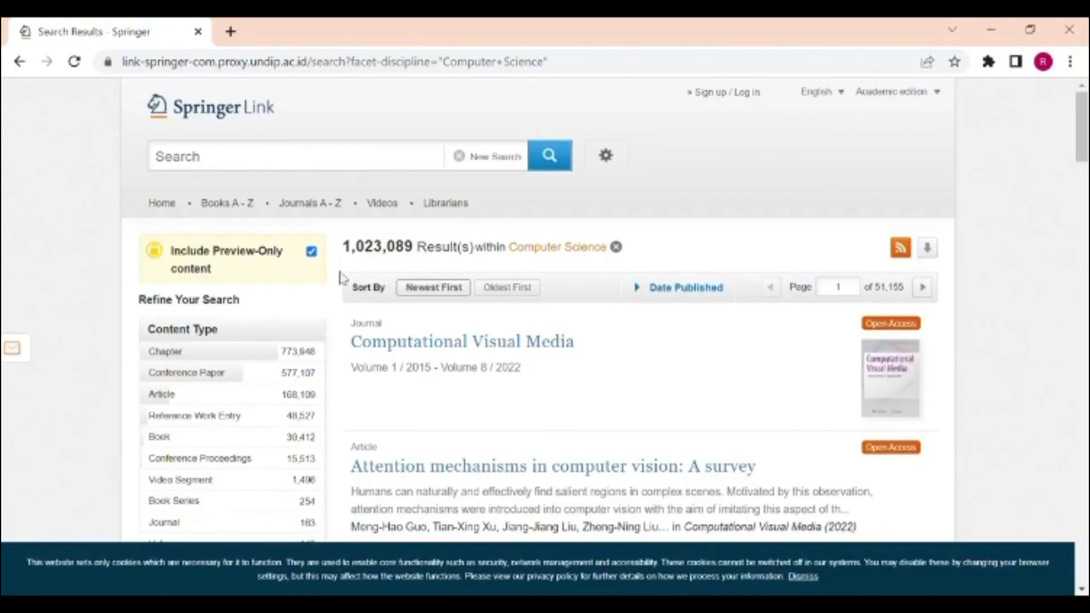
# Step: Examine the Computer Science results with their sort options and their content type, discipline, subdiscipline and language filters
pyautogui.scroll(-1, 539, 329)
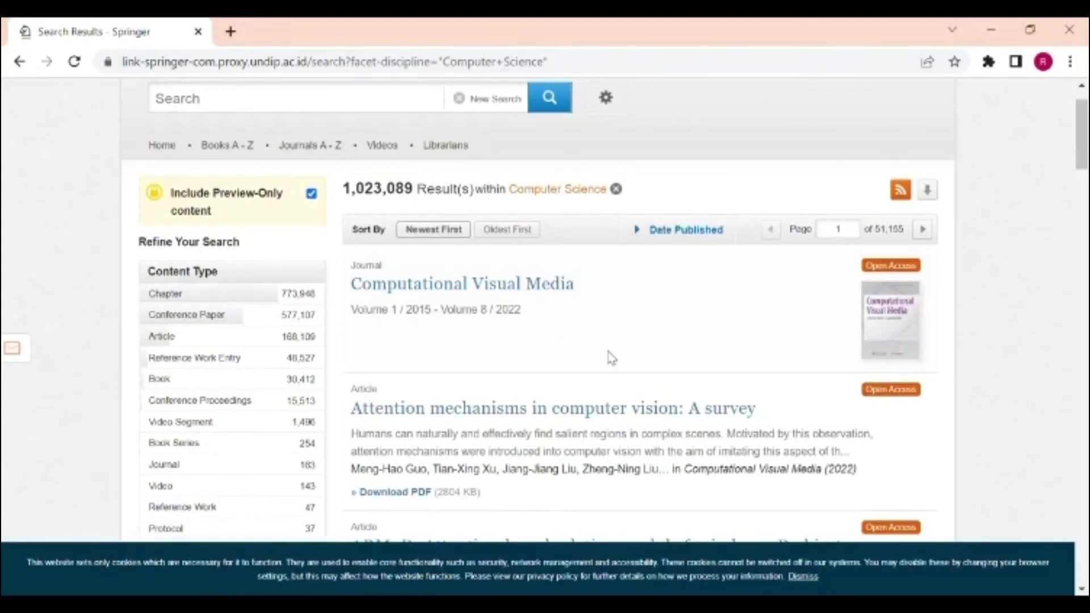
pyautogui.scroll(1, 560, 334)
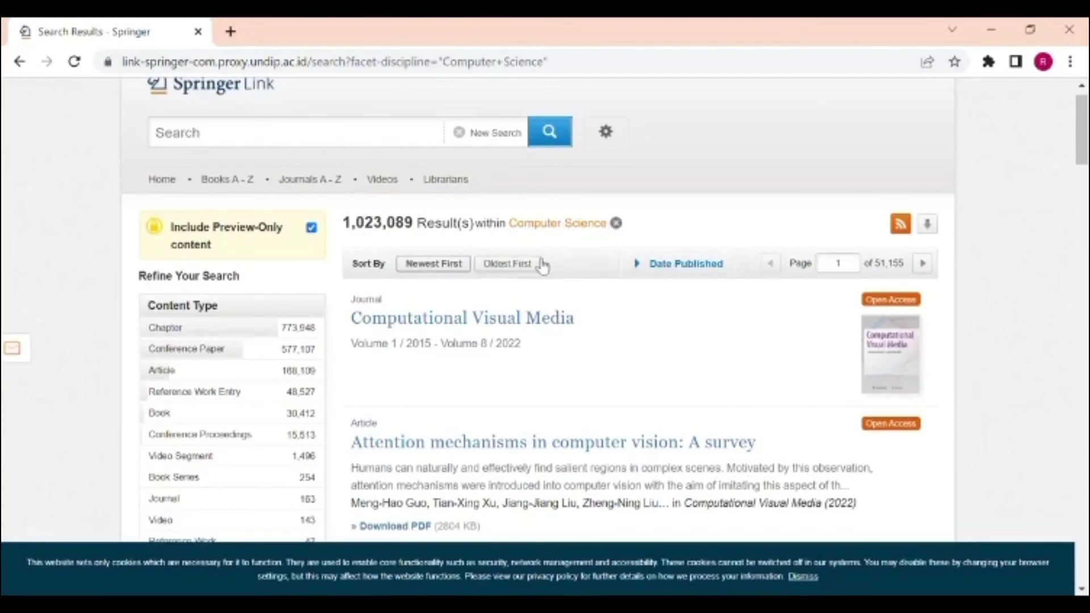
pyautogui.scroll(-2, 576, 316)
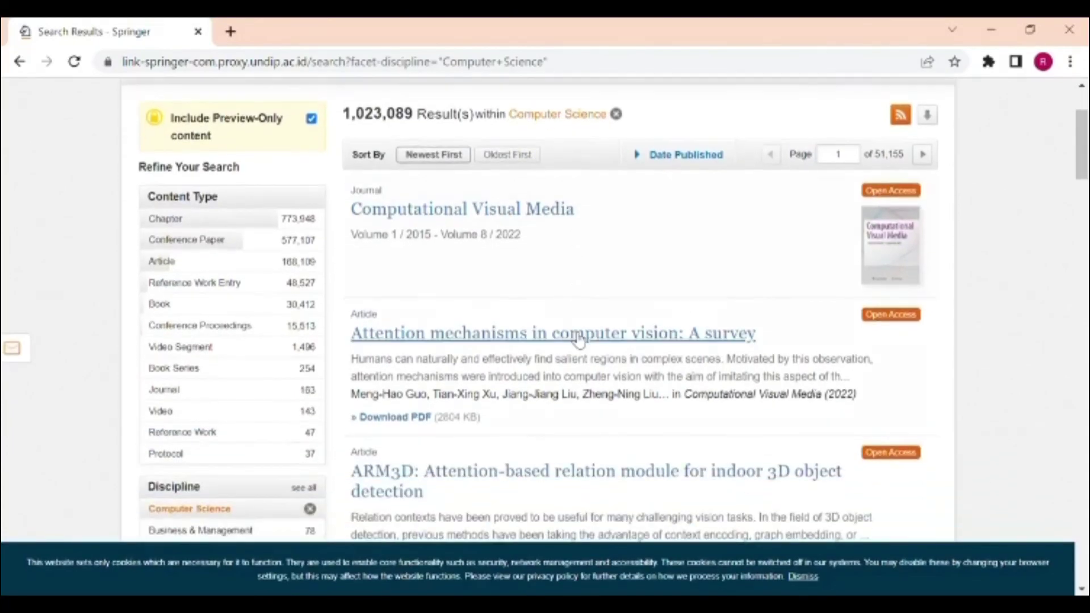
pyautogui.scroll(-1, 579, 339)
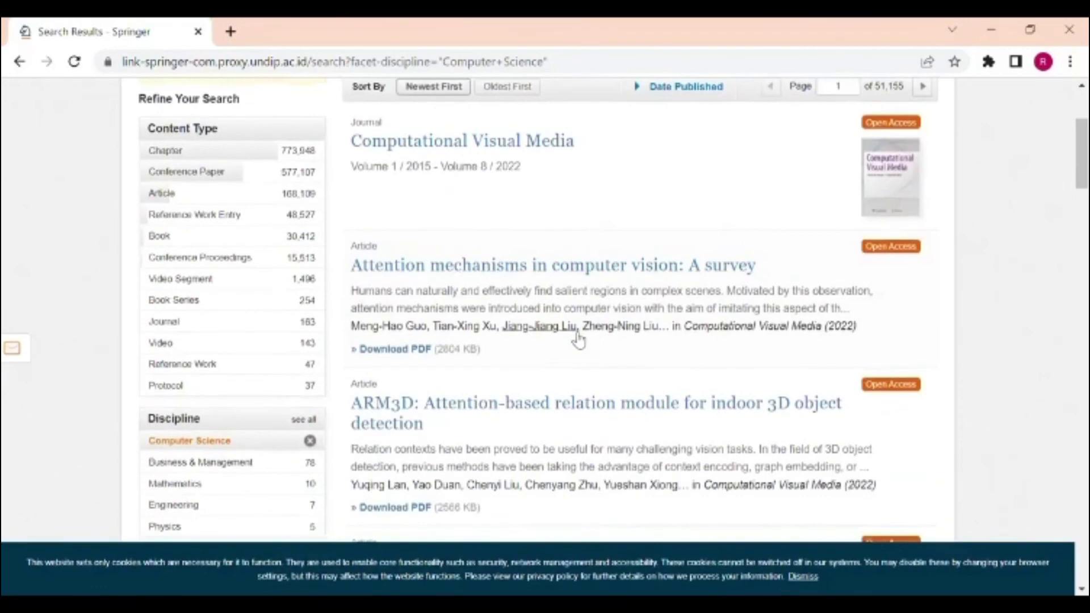
pyautogui.scroll(-1, 579, 339)
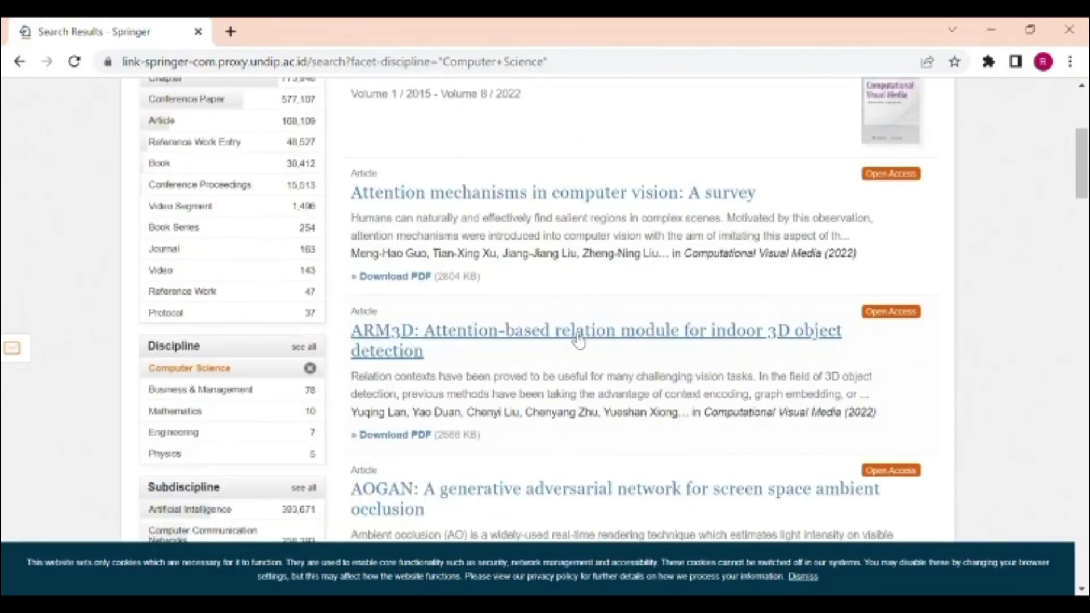
pyautogui.scroll(-1, 301, 451)
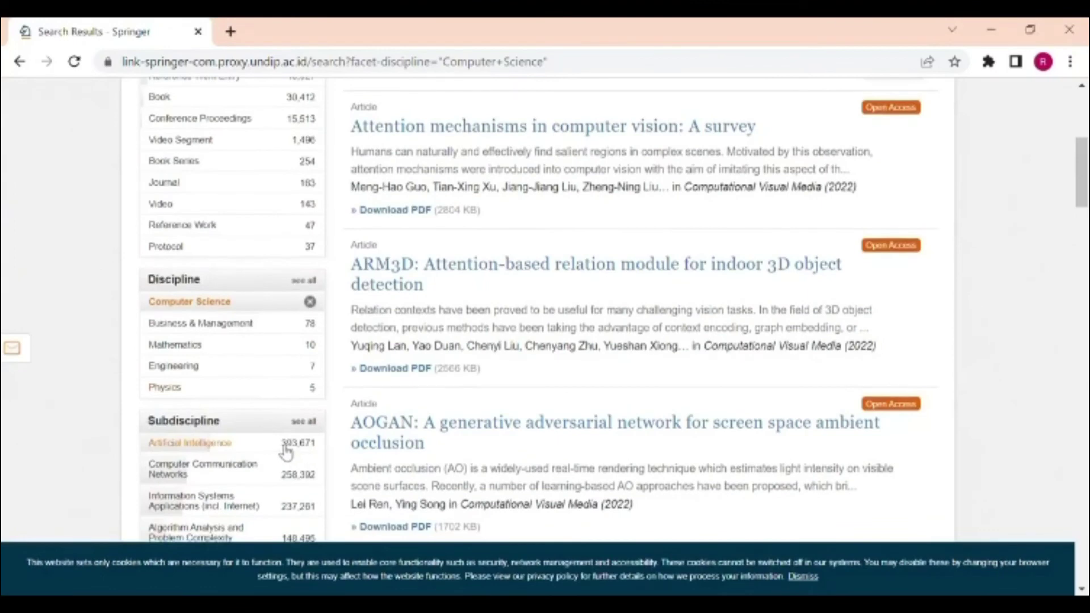
pyautogui.scroll(-1, 290, 446)
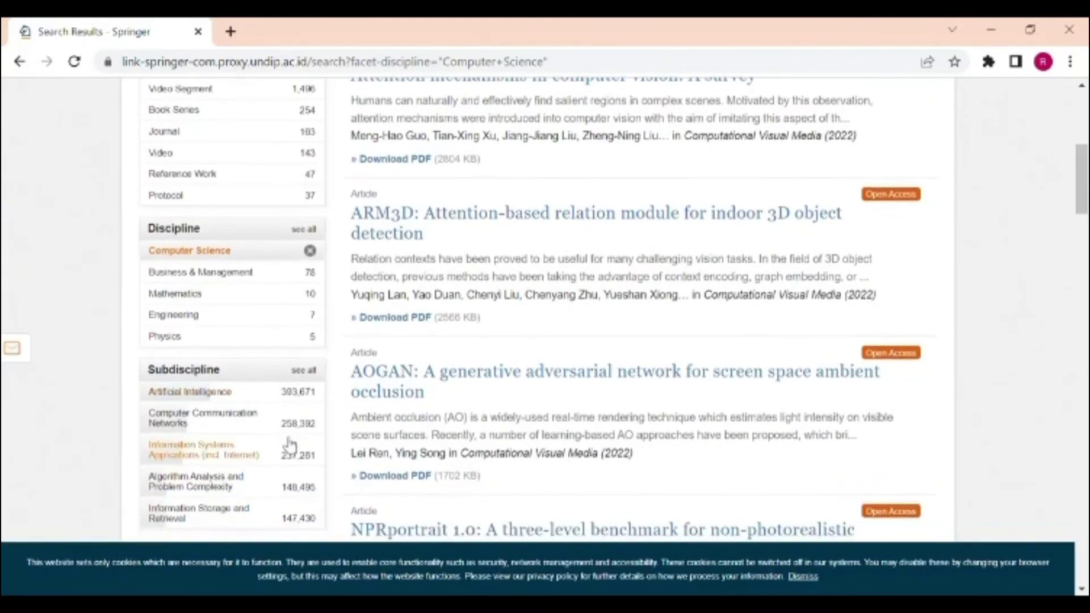
pyautogui.scroll(-1, 250, 435)
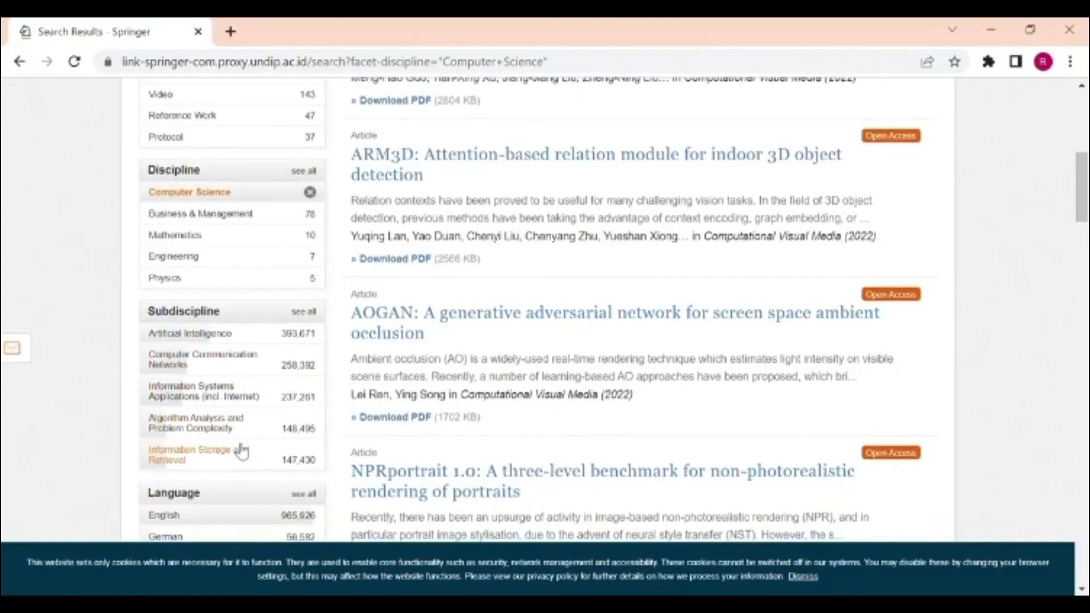